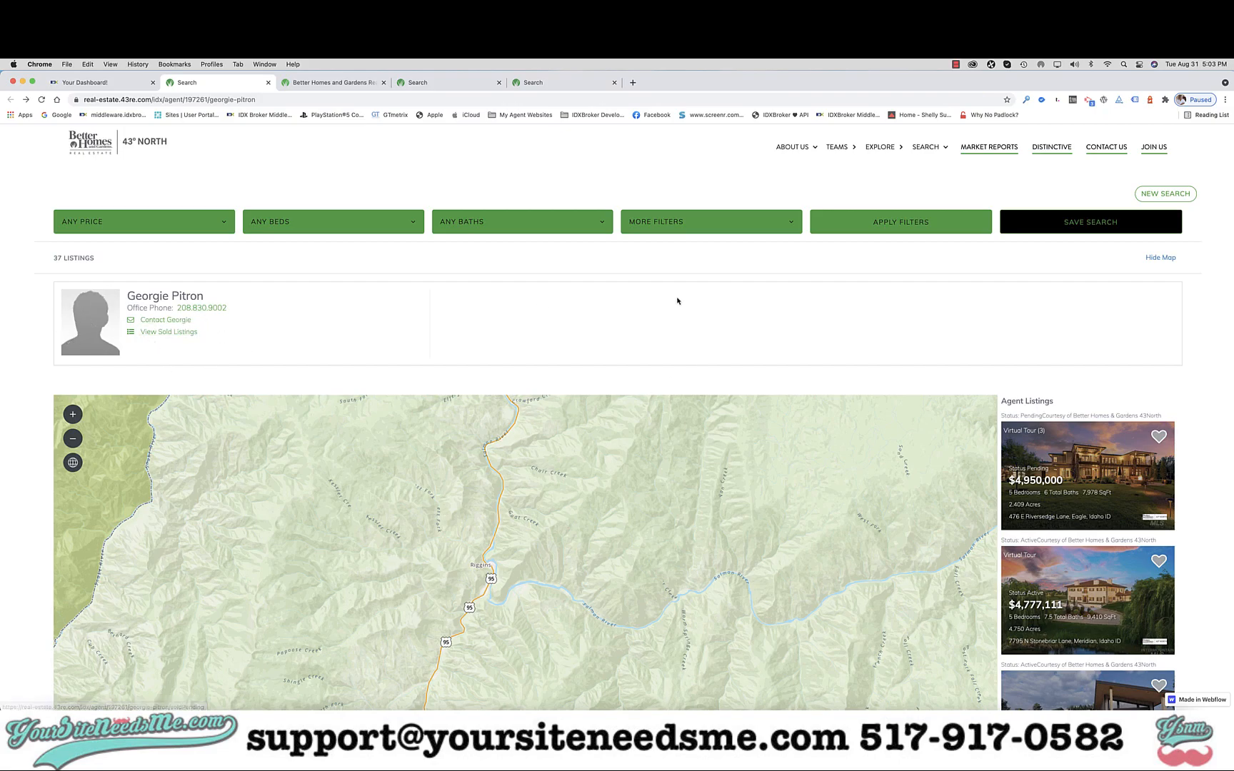
# Step: Review the agent's listings map and price markers, then switch to the IDX Broker dashboard
pyautogui.scroll(-5, 628, 341)
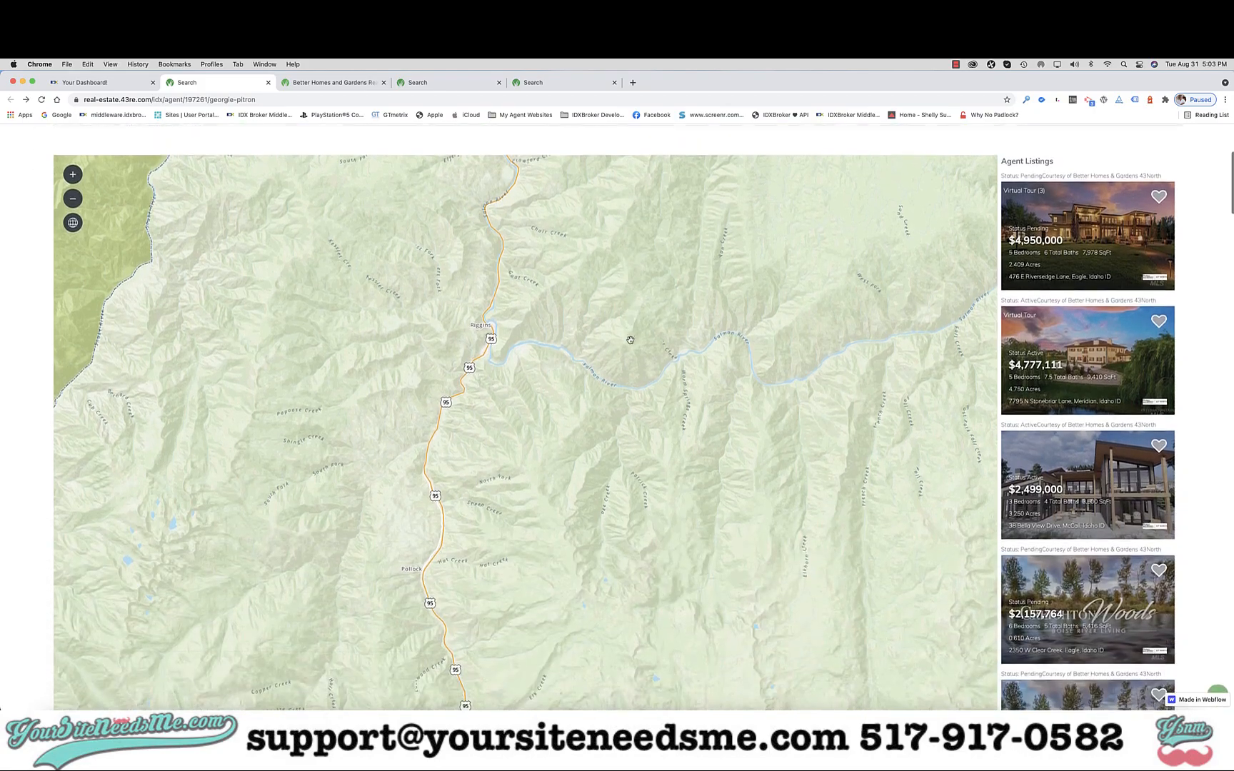
pyautogui.scroll(-10, 814, 493)
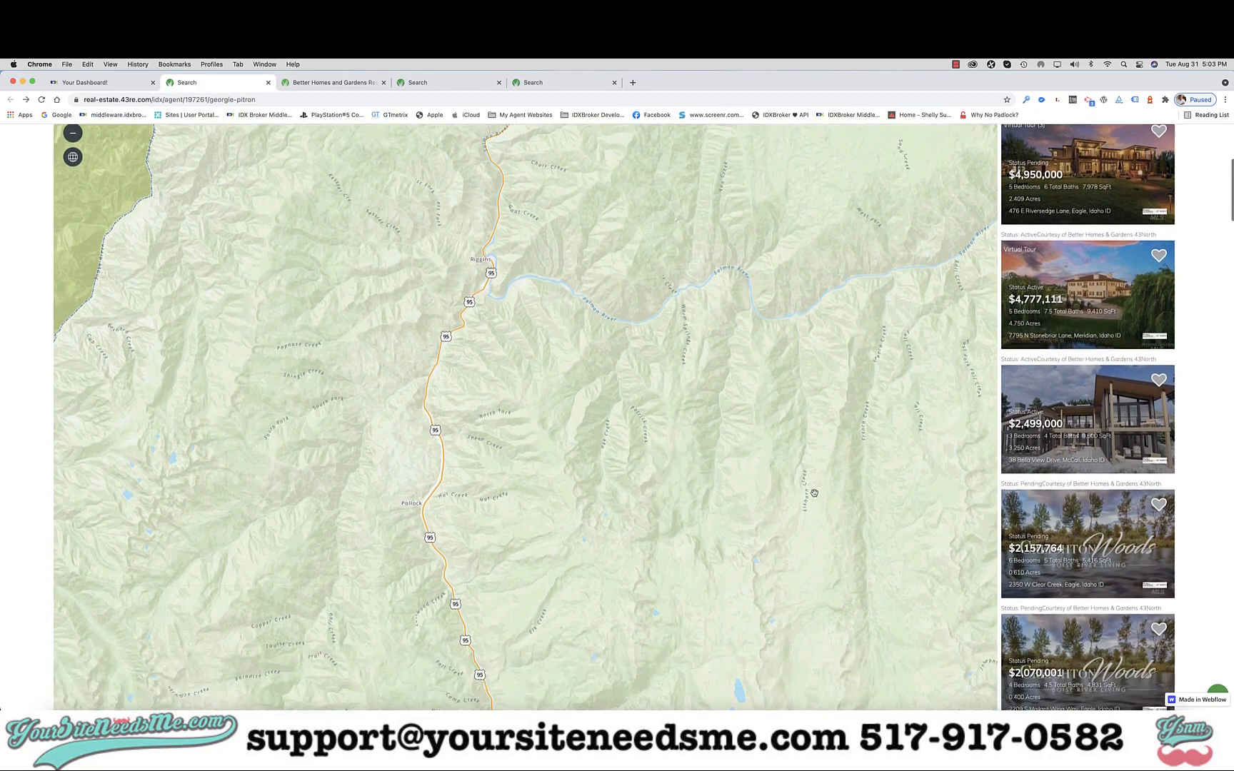
pyautogui.scroll(-4, 814, 493)
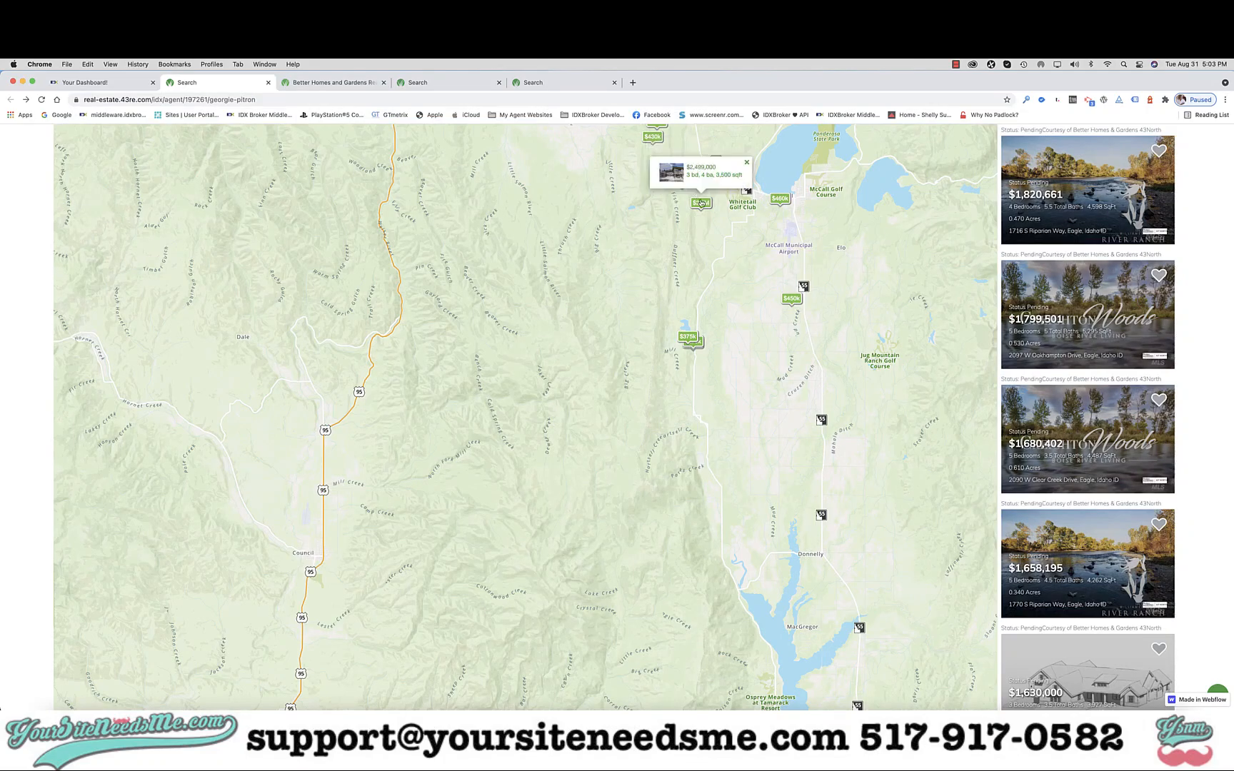
pyautogui.moveTo(800, 305)
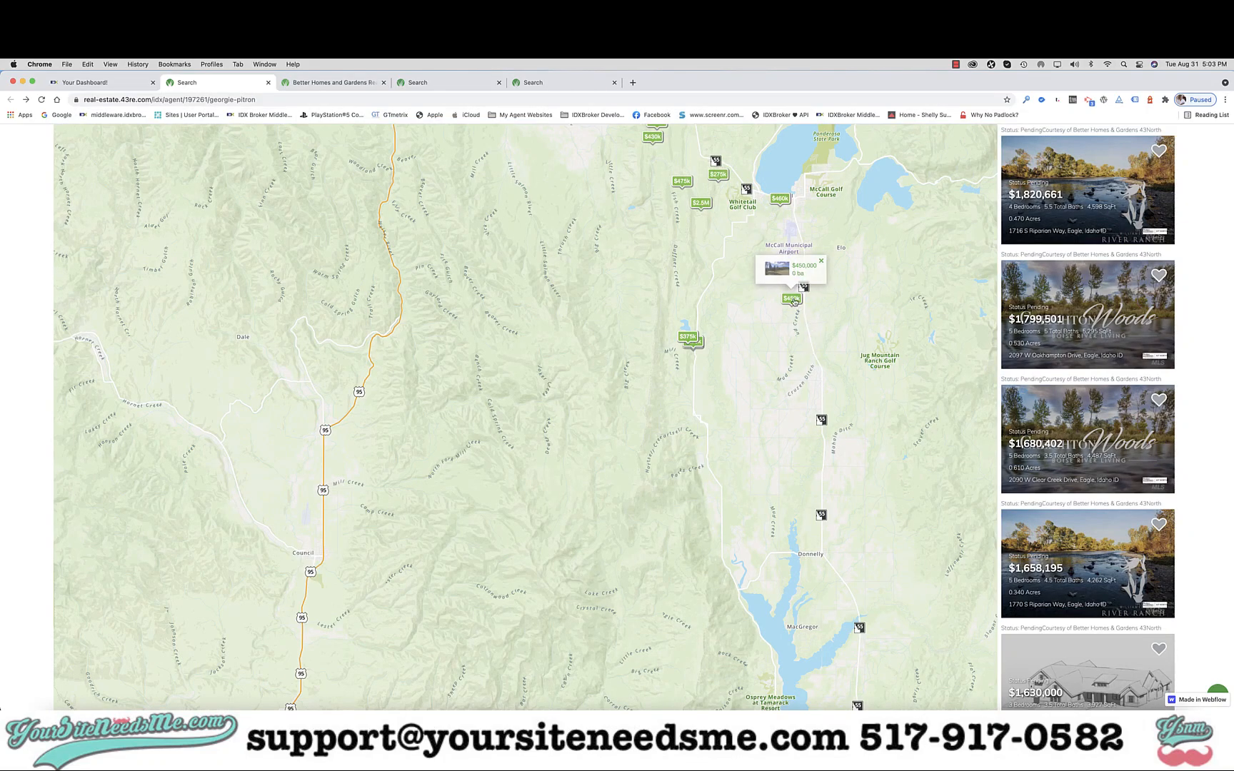
pyautogui.moveTo(696, 330)
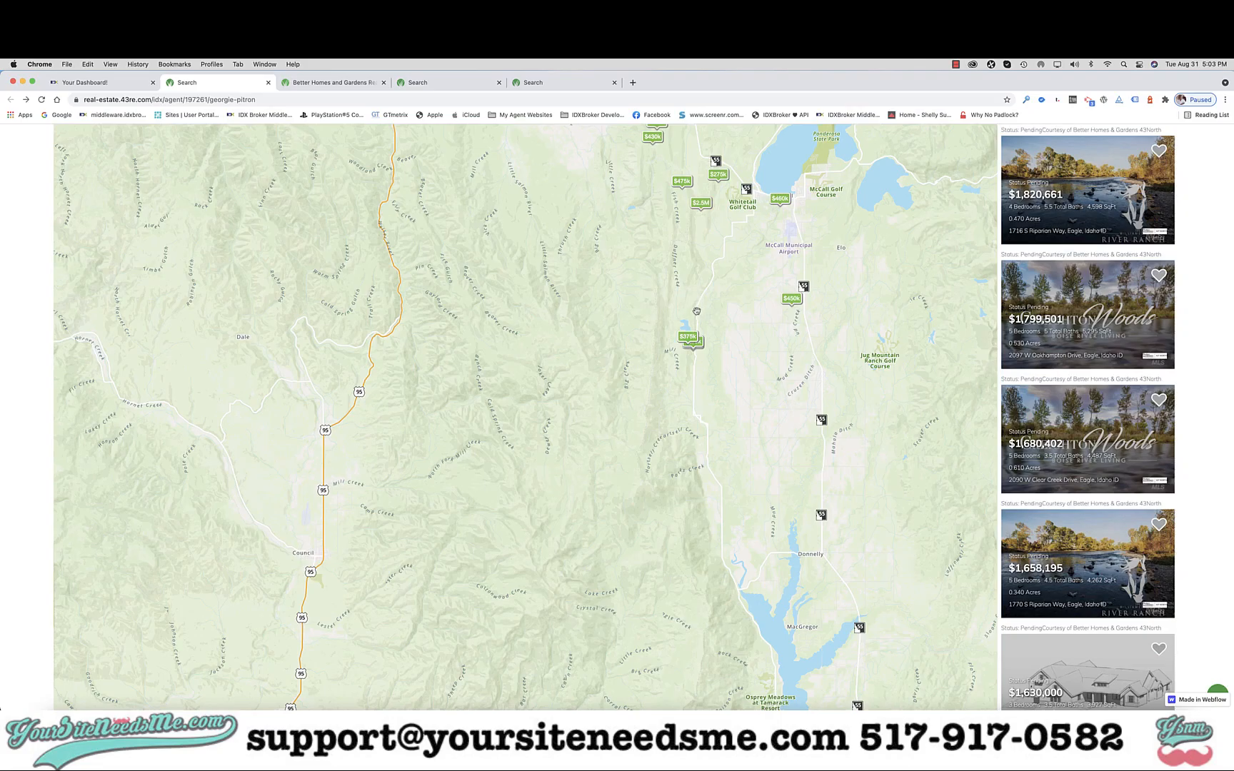
pyautogui.scroll(10, 555, 241)
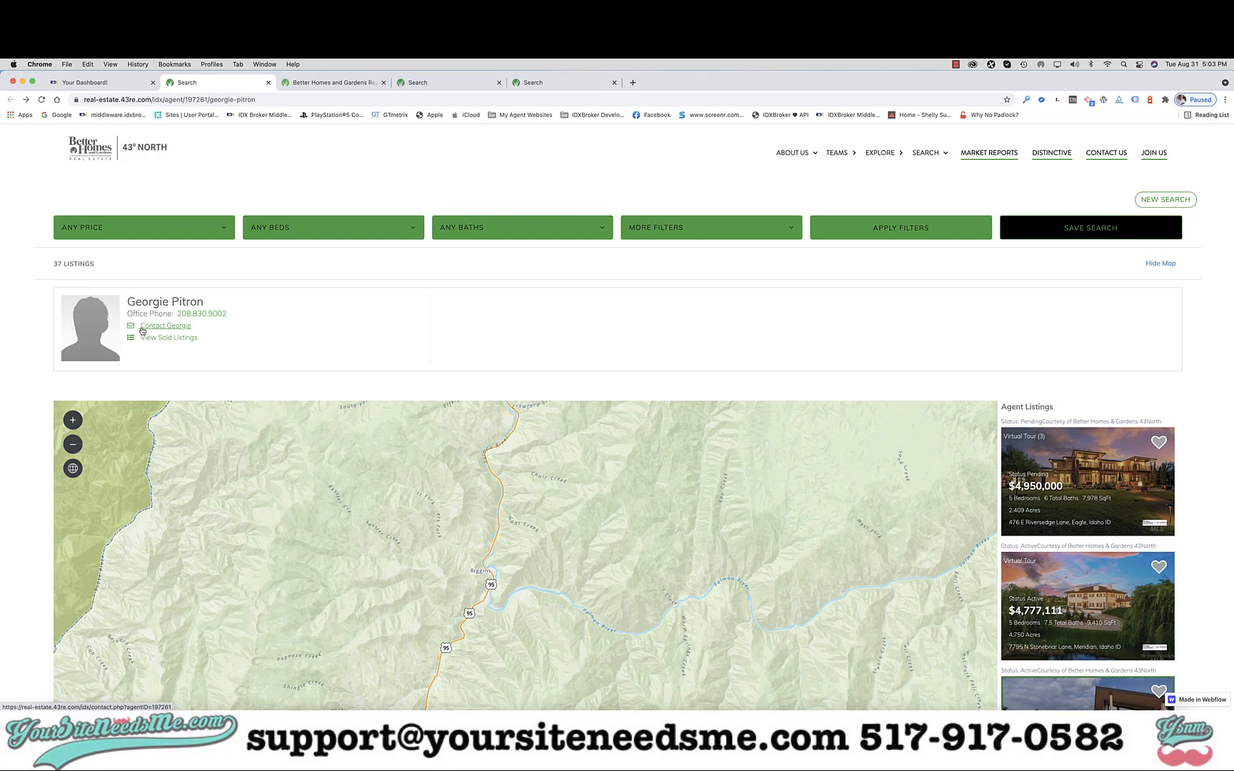
pyautogui.click(108, 84)
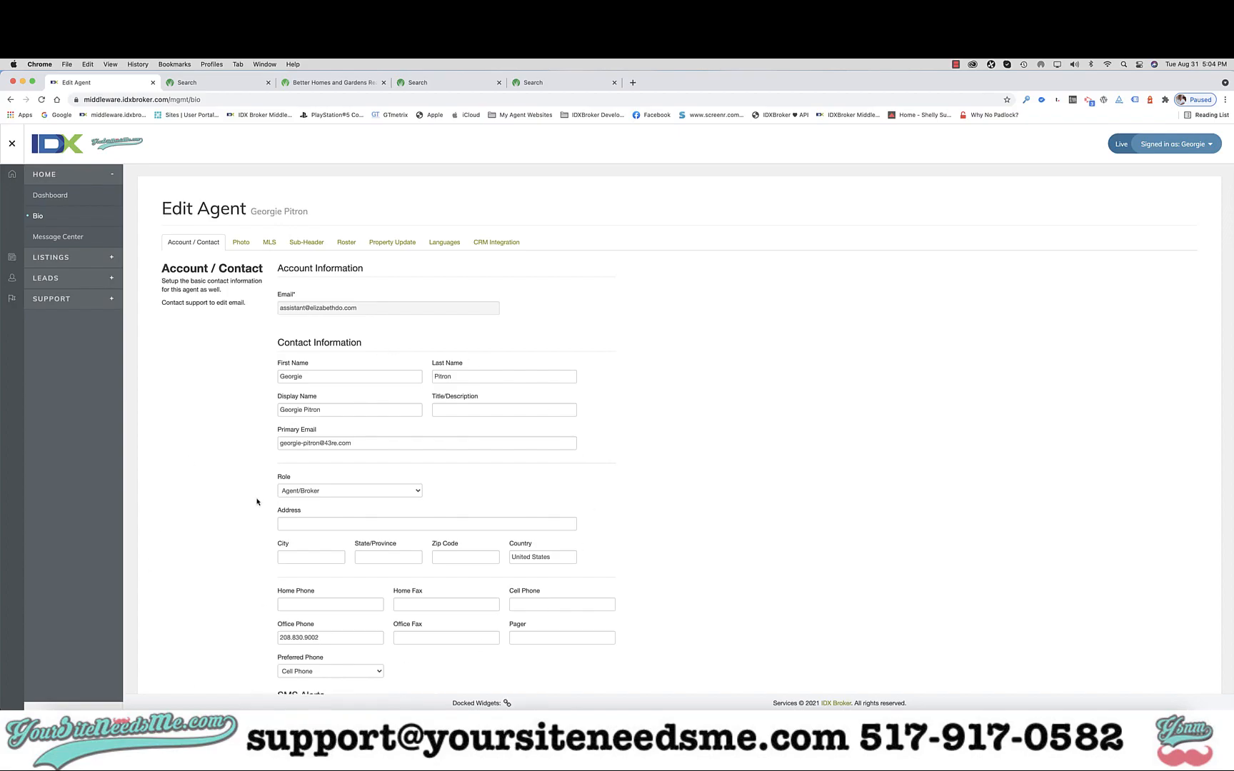
# Step: Enter REALTOR as the agent's Title/Description and leave the role on Agent/Broker
pyautogui.scroll(-5, 257, 502)
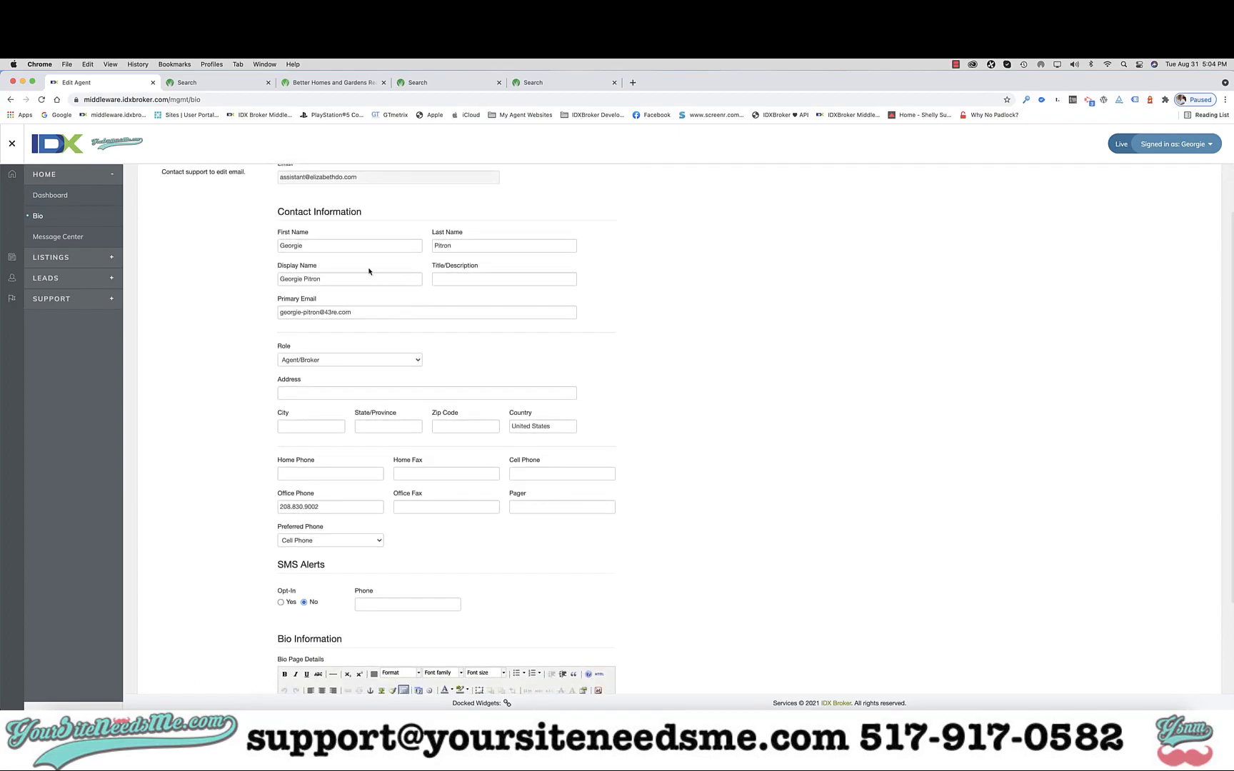
pyautogui.scroll(-2, 297, 245)
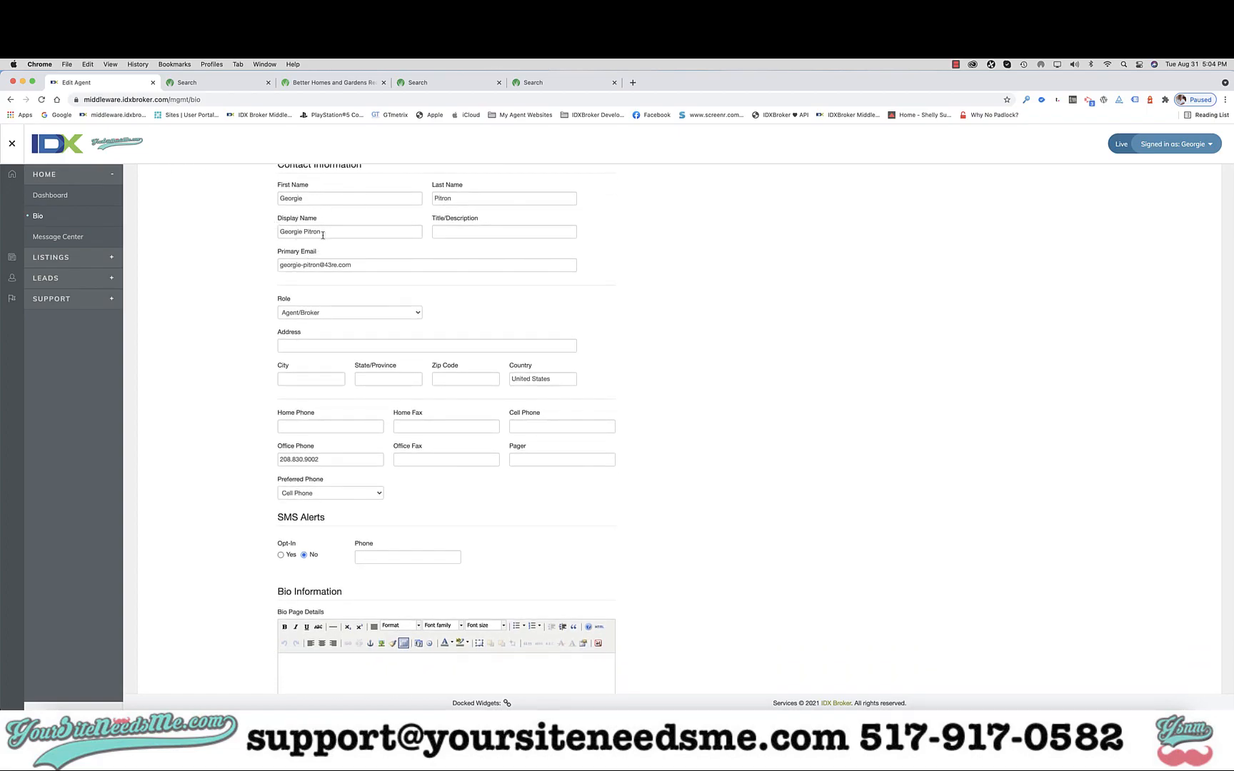
pyautogui.click(467, 230)
pyautogui.write('REALTOR')
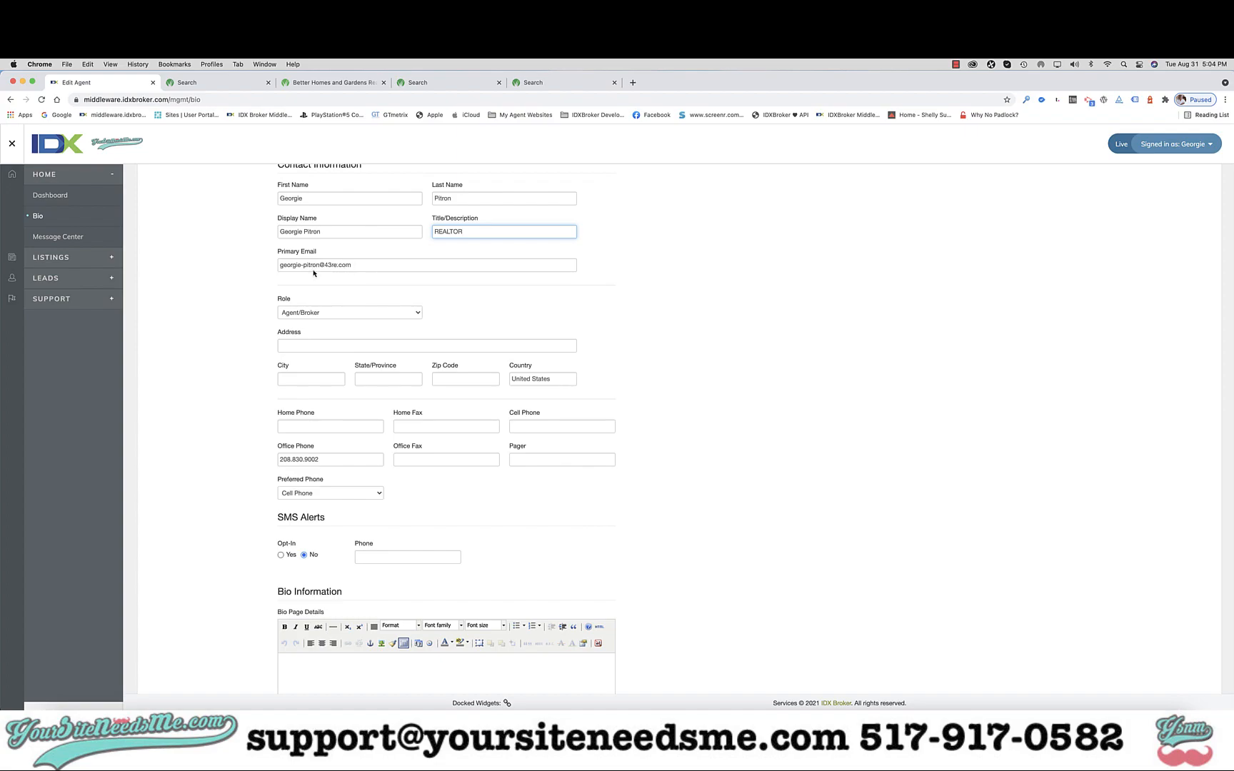
pyautogui.click(325, 313)
pyautogui.click(453, 314)
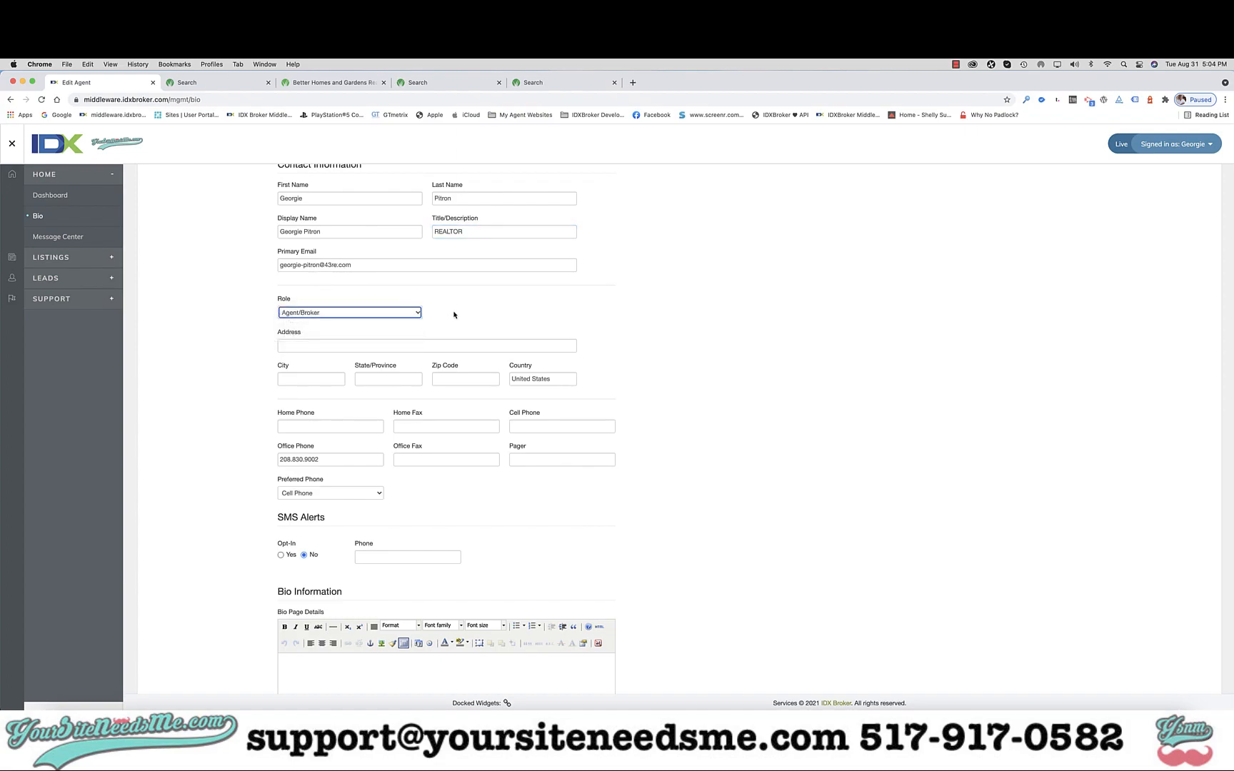
pyautogui.scroll(-3, 454, 314)
# Step: Dismiss the saved address suggestions and keep Cell Phone as the preferred phone
pyautogui.click(365, 234)
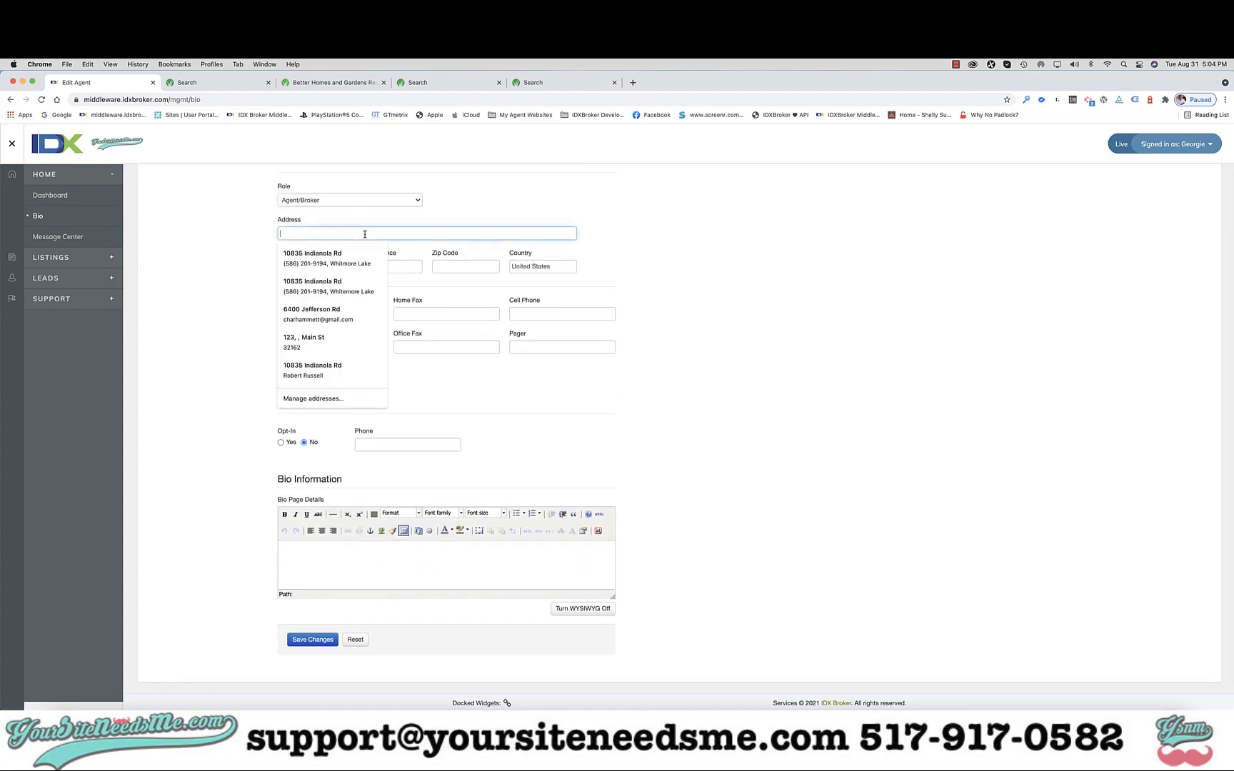
pyautogui.click(250, 231)
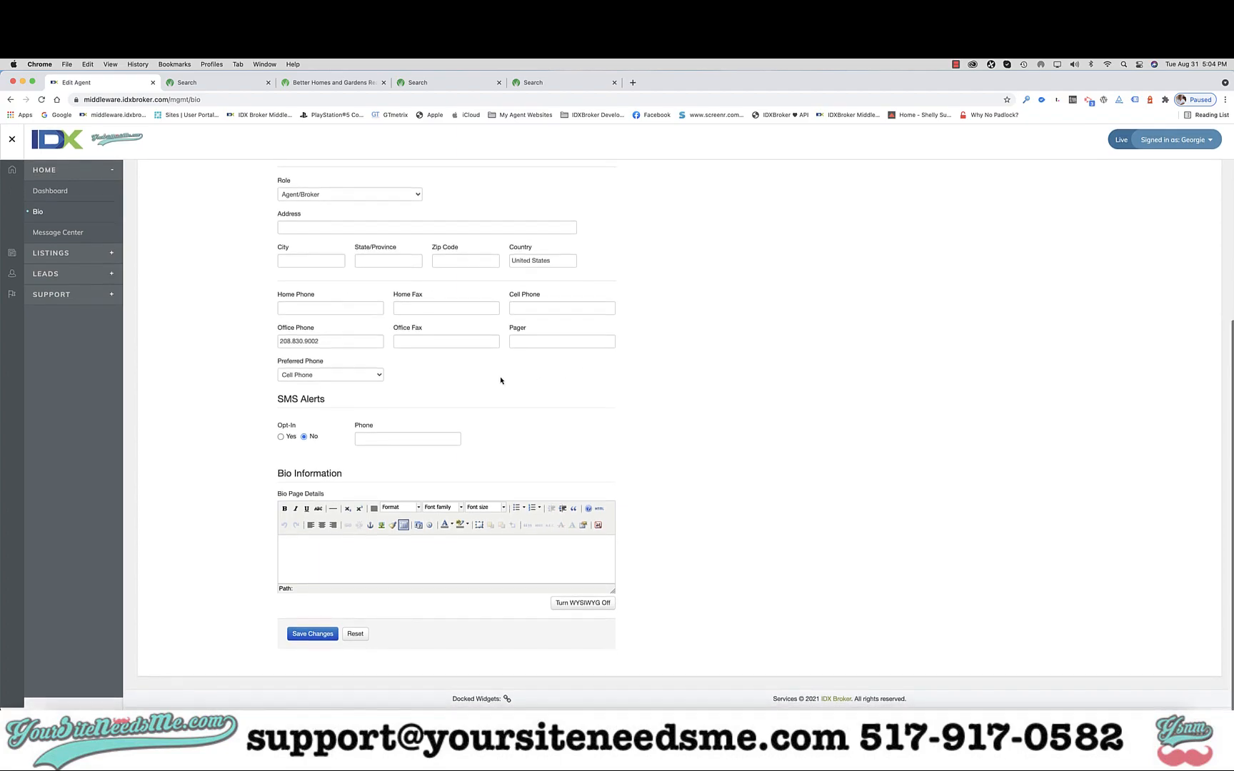
pyautogui.click(303, 380)
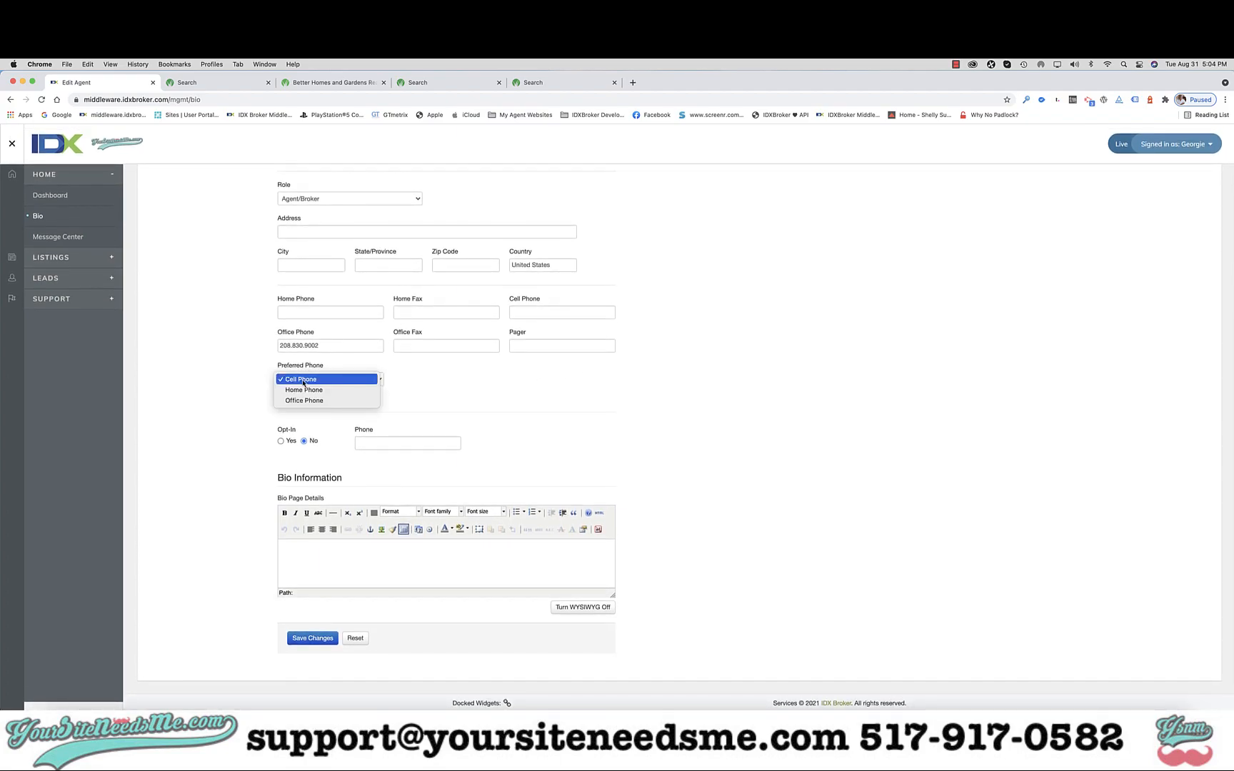
pyautogui.click(294, 381)
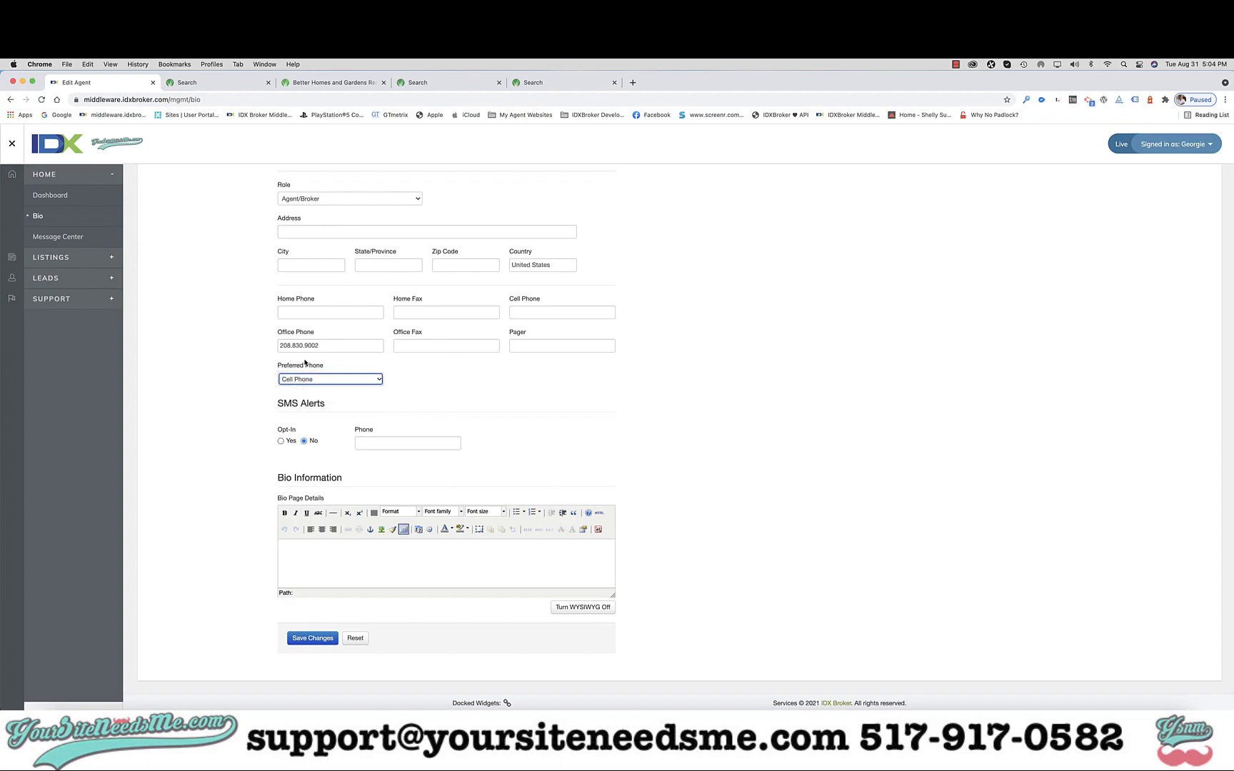
# Step: Opt in to SMS alerts with the office phone number and save the profile
pyautogui.click(281, 441)
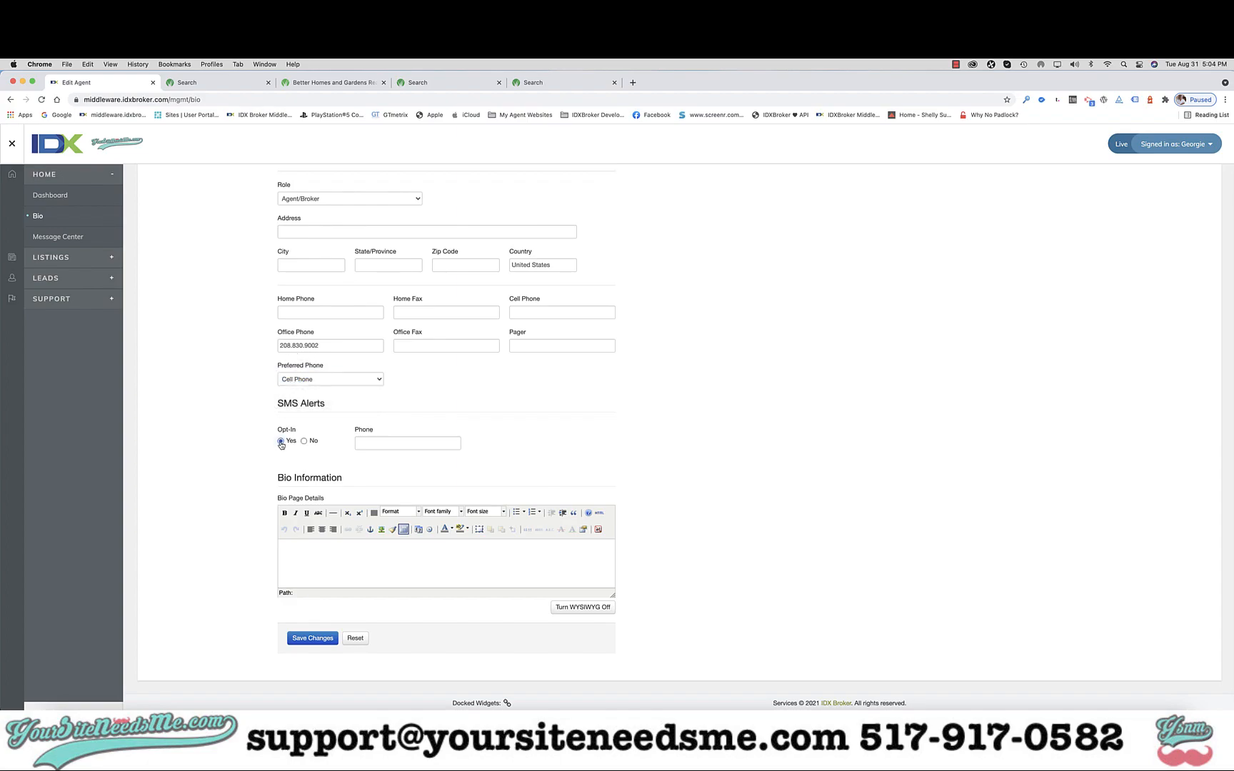
pyautogui.click(380, 444)
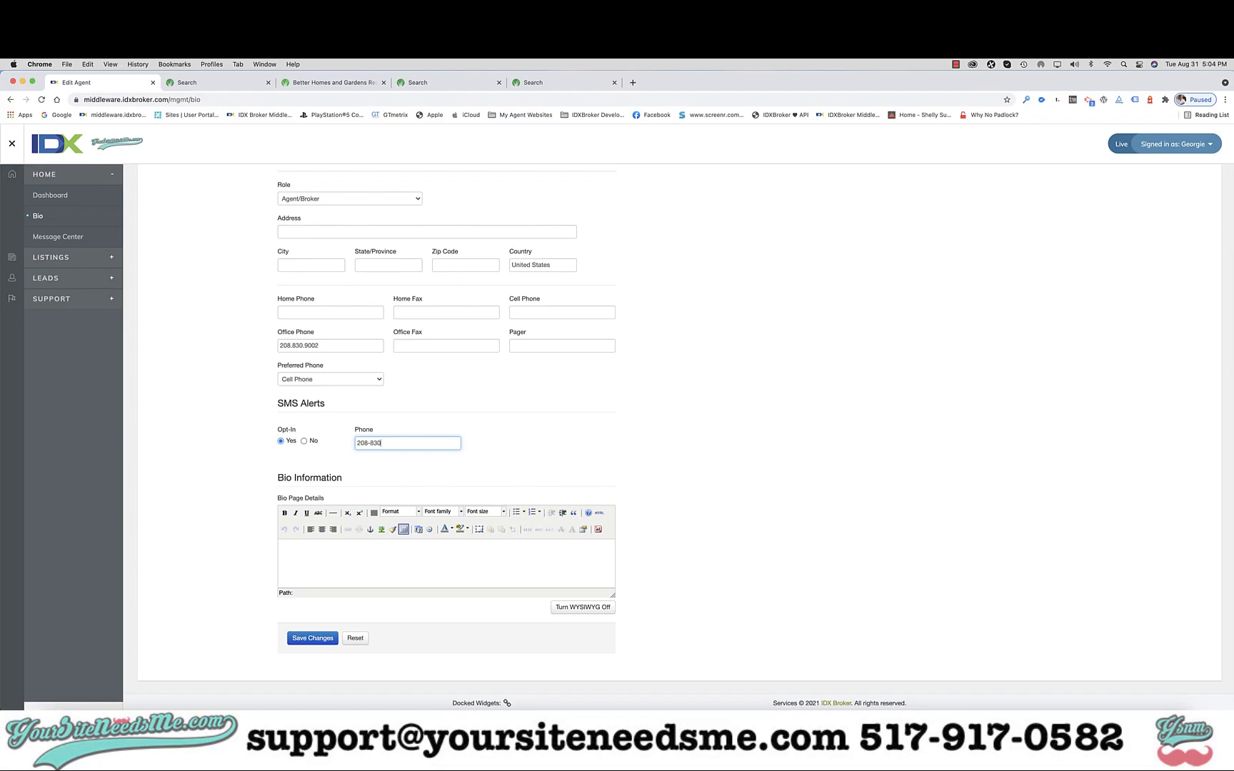
pyautogui.click(313, 640)
pyautogui.click(366, 546)
# Step: Search 'latin text generator', open loremipsum.io for placeholder text, then return to Edit Agent
pyautogui.click(633, 83)
pyautogui.write('lat')
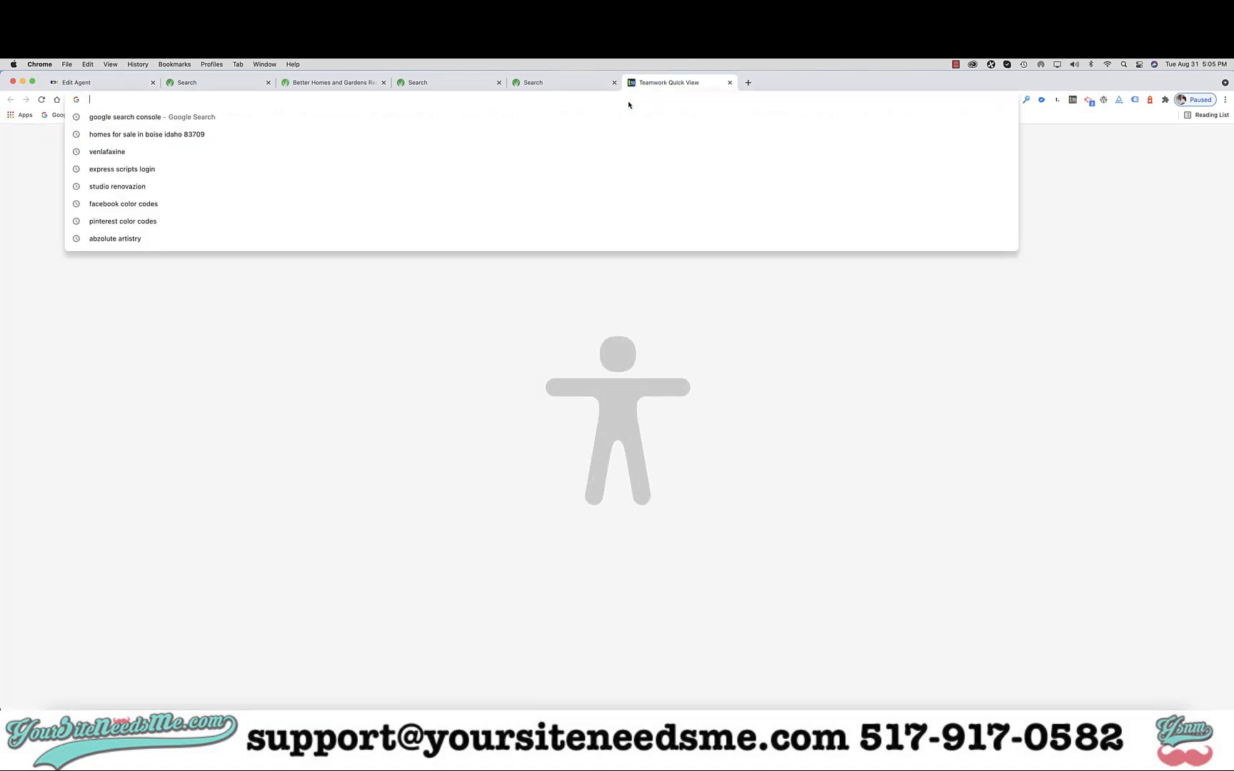
pyautogui.write('in text generato')
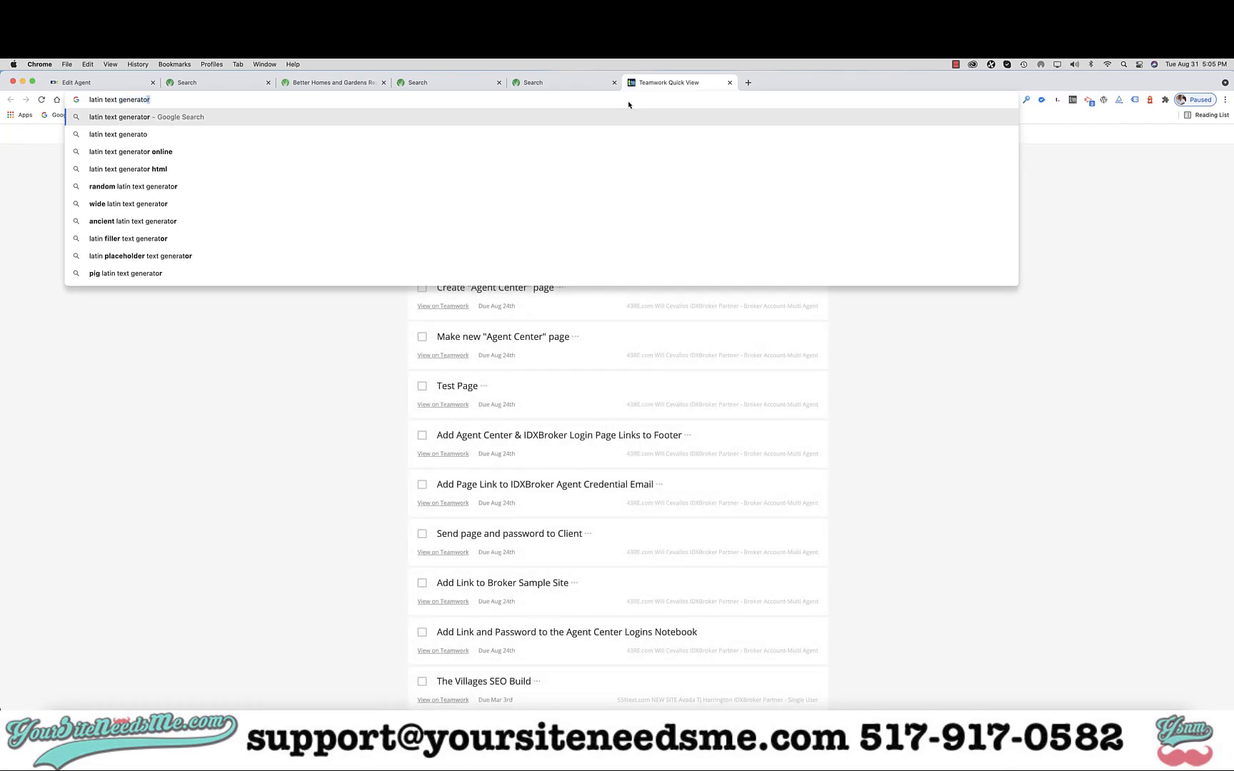
pyautogui.press('Return')
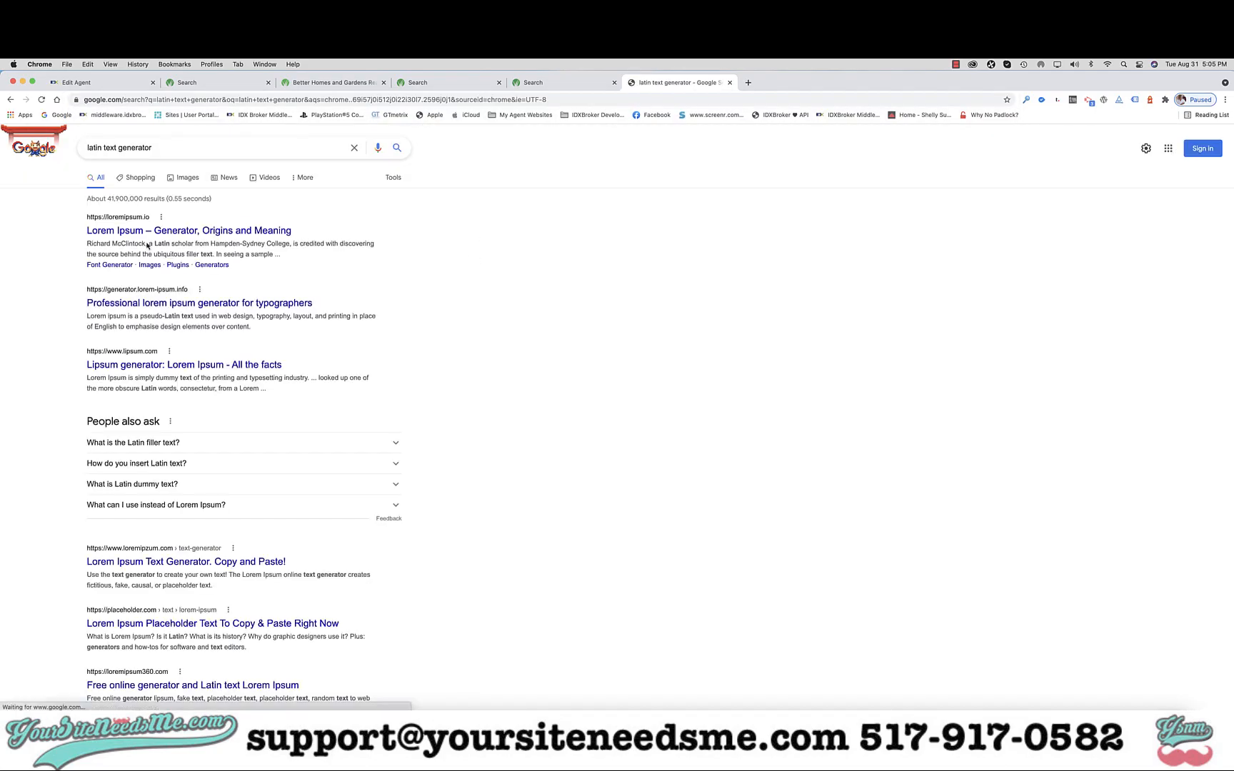
pyautogui.click(146, 234)
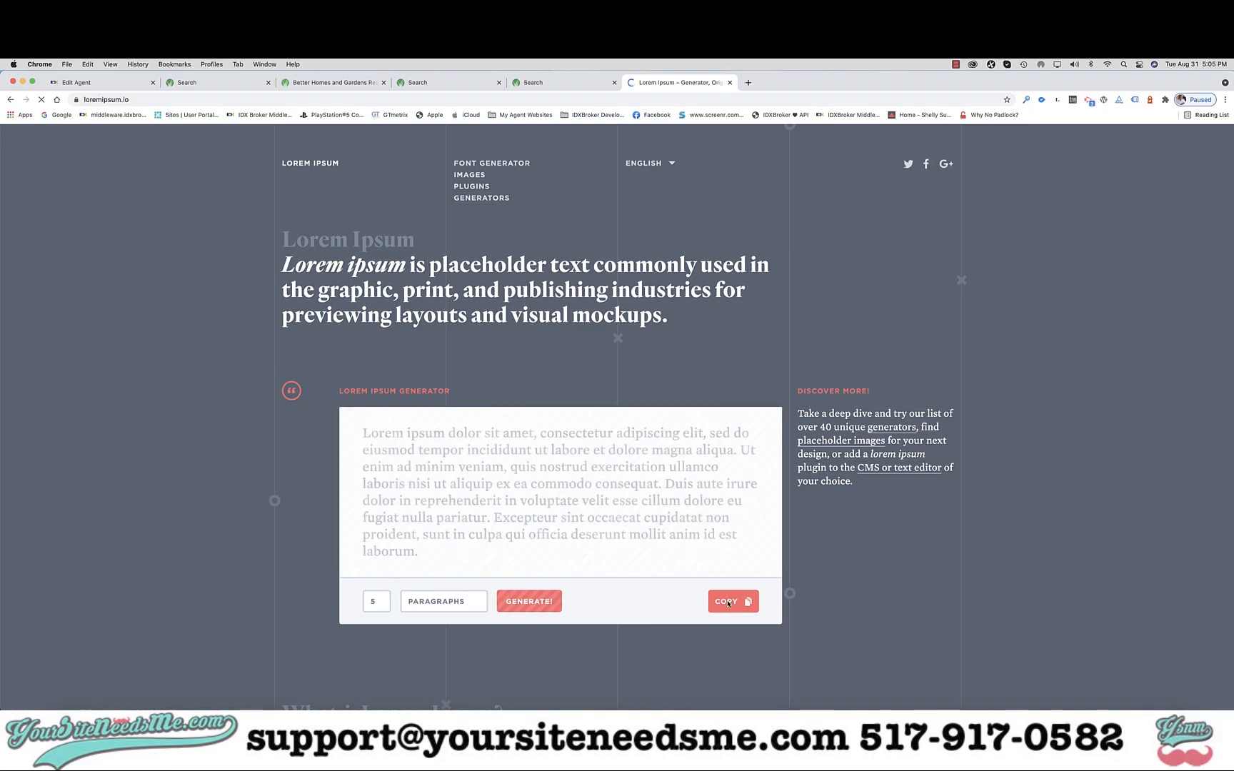
pyautogui.press('super+1')
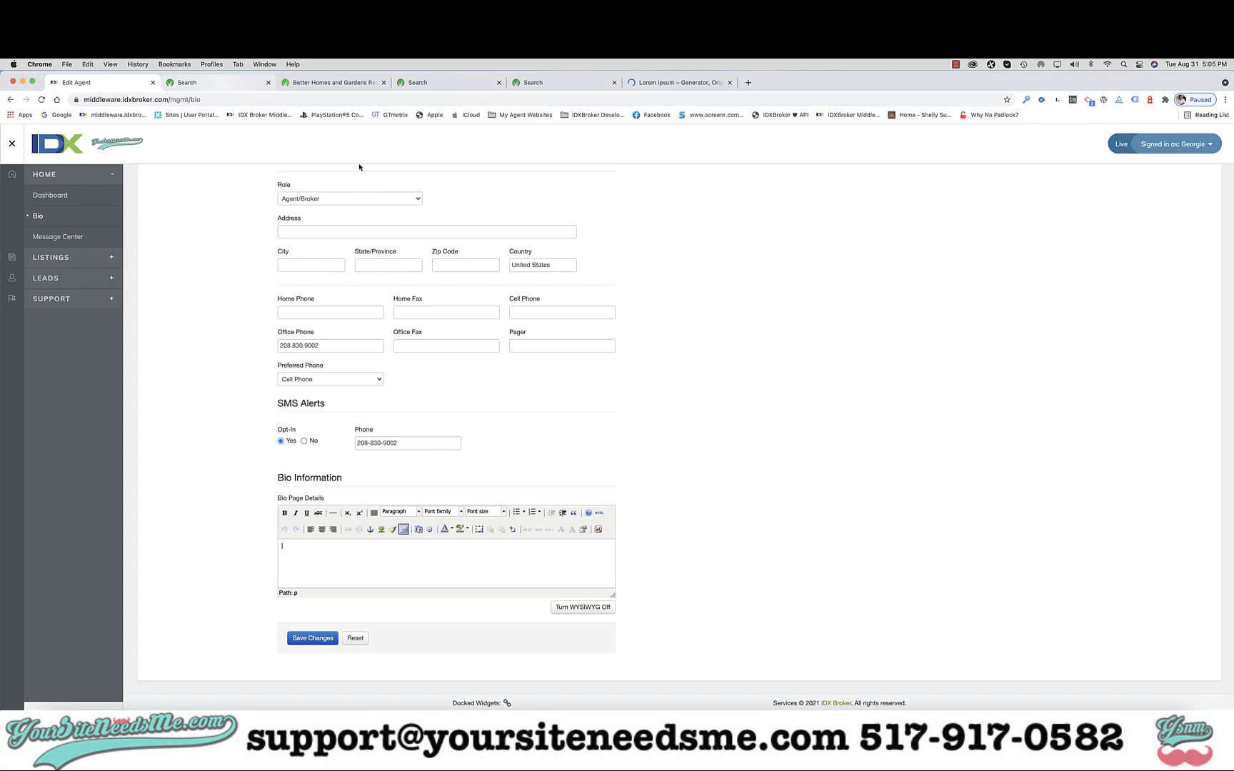
# Step: Paste the Lorem Ipsum paragraphs into the bio through the HTML source view
pyautogui.click(227, 84)
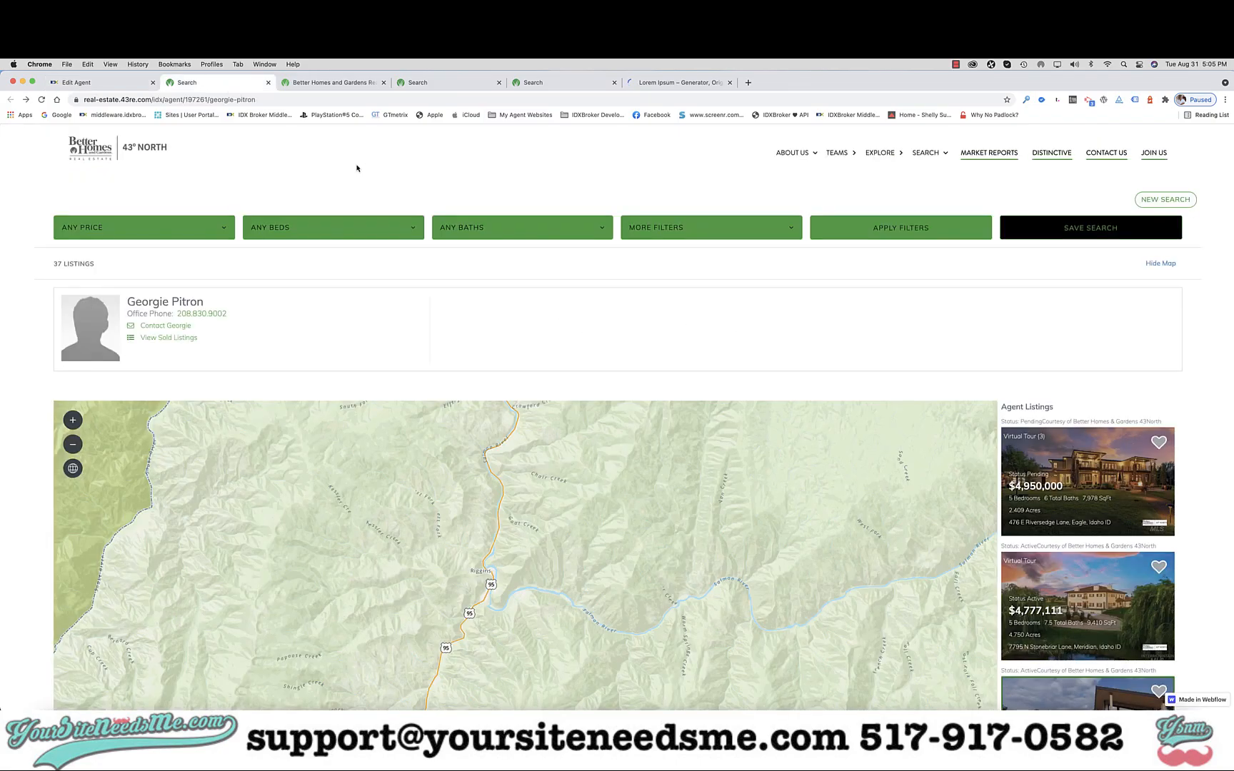
pyautogui.click(120, 84)
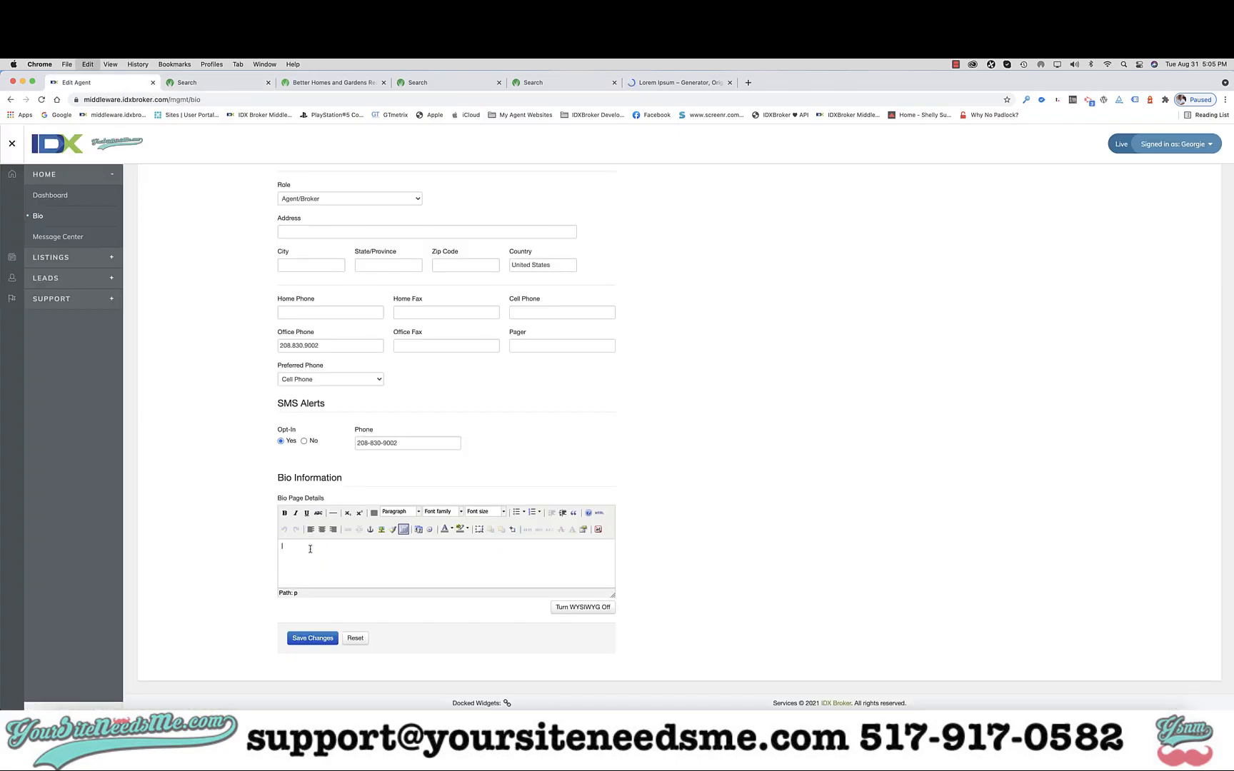
pyautogui.write('Lorem ipsum dolor sit amet, consectetur adipiscing elit, sed do eiusmod tempor incididunt ut labore et dolore magna aliqua. Ut enim ad minim veniam, quis nostrud exercitation ullamco laboris nisi ut aliquip ex ea commodo consequat. Duis aute irure dolor in reprehenderit in voluptate velit esse cillum dolore eu fugiat nulla pariatur. Excepteur sint occaecat cupidatat non proident, sunt in culpa qui officia deserunt mollit anim id est laborum.')
pyautogui.press('super+z')
pyautogui.click(599, 513)
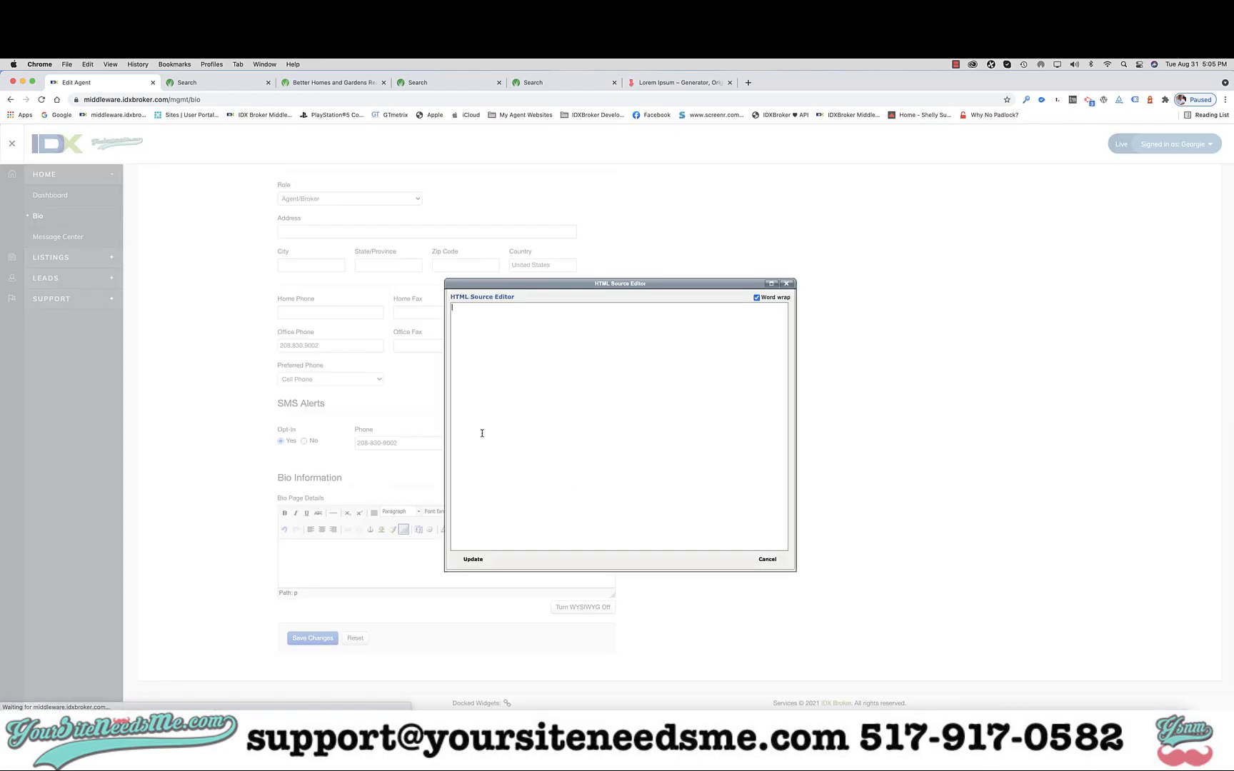
pyautogui.write('Lorem ipsum dolor sit amet, consectetur adipiscing elit, sed do eiusmod tempor incididunt ut labore et dolore magna aliqua. Ut enim ad minim veniam, quis nostrud exercitation ullamco laboris nisi ut aliquip ex ea commodo consequat. Duis aute irure dolor in reprehenderit in voluptate velit esse cillum dolore eu fugiat nulla pariatur. Excepteur sint occaecat cupidatat non proident, sunt in culpa qui officia deserunt mollit anim id est laborum.')
pyautogui.click(471, 560)
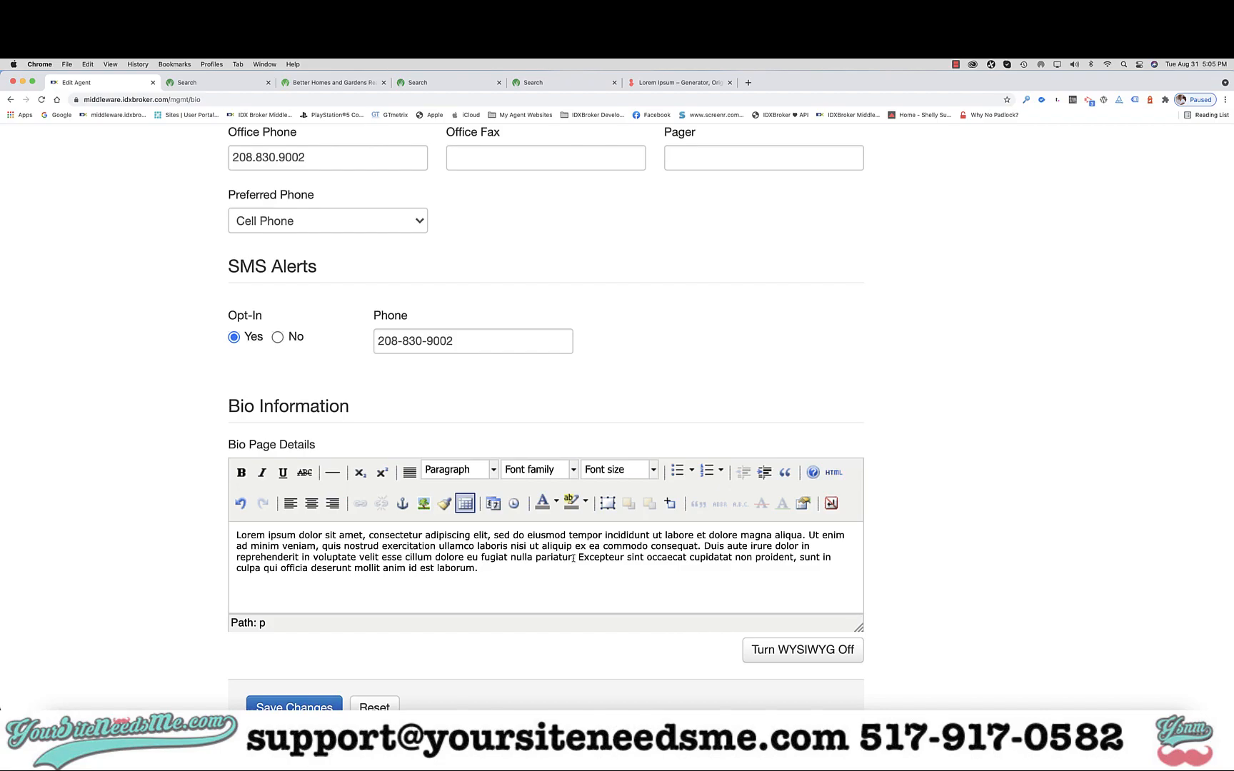
# Step: Bold 'fugiat nulla pariatur' and start a new paragraph at 'Excepteur sint occaecat'
pyautogui.moveTo(573, 559); pyautogui.dragTo(481, 558)
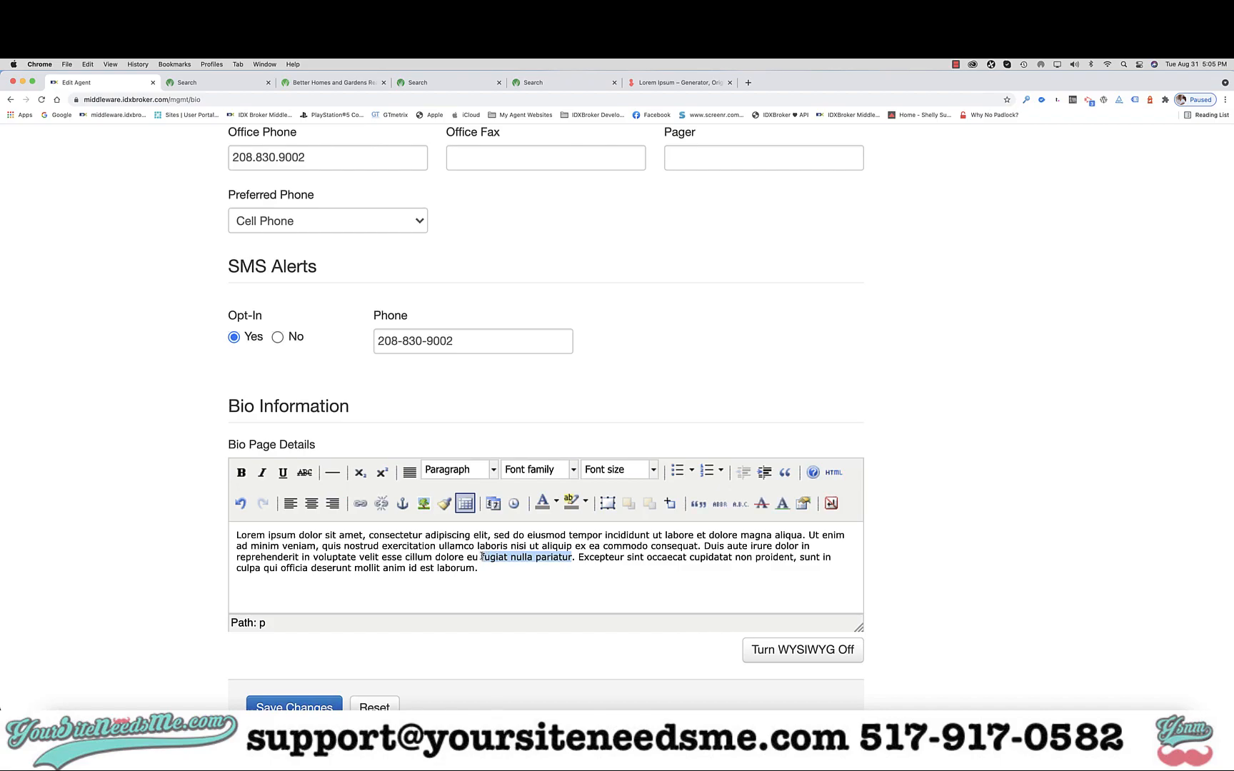
pyautogui.click(242, 472)
pyautogui.click(530, 571)
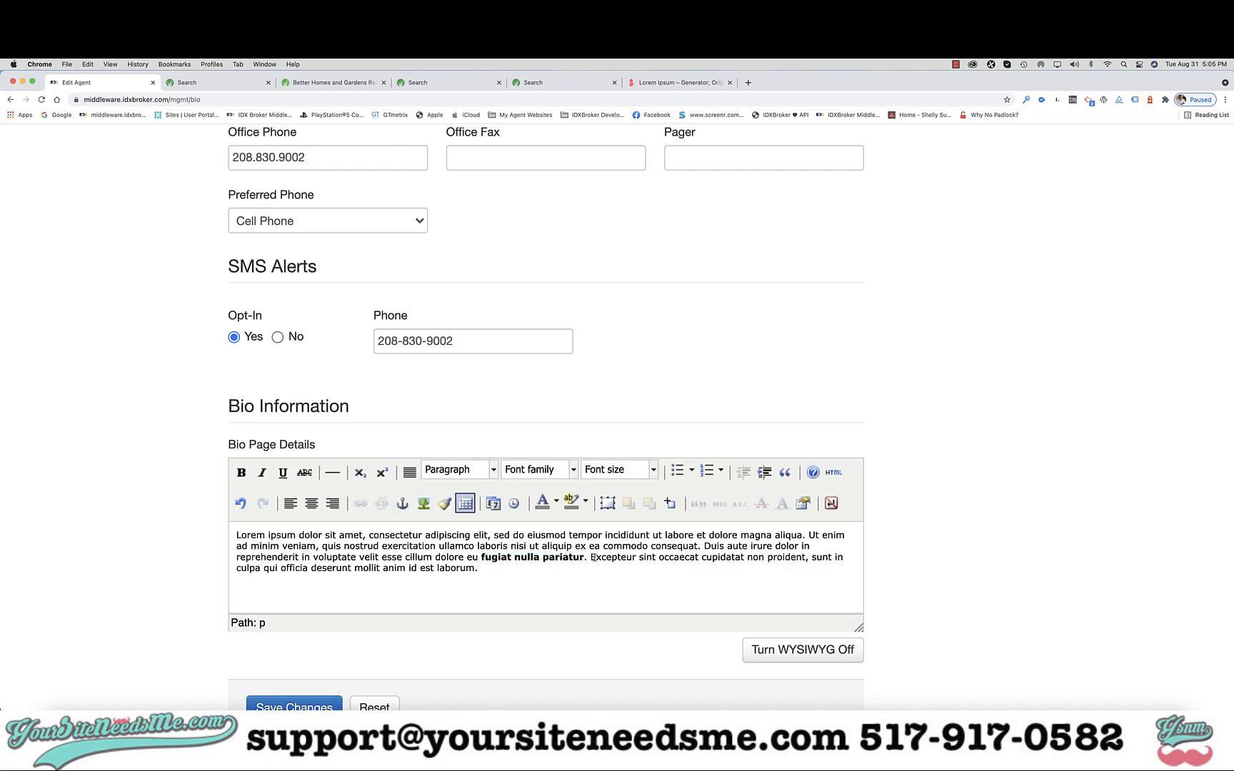
pyautogui.press('super+0')
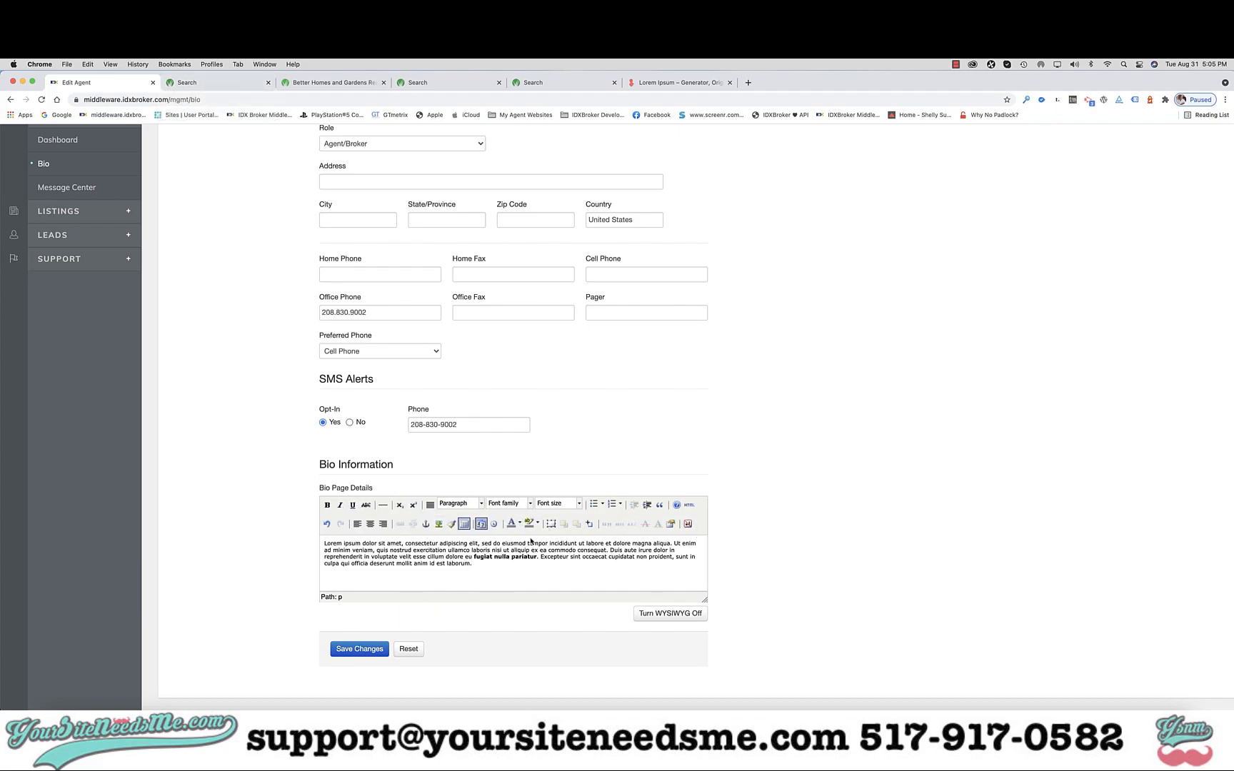
pyautogui.click(540, 558)
pyautogui.press('Return')
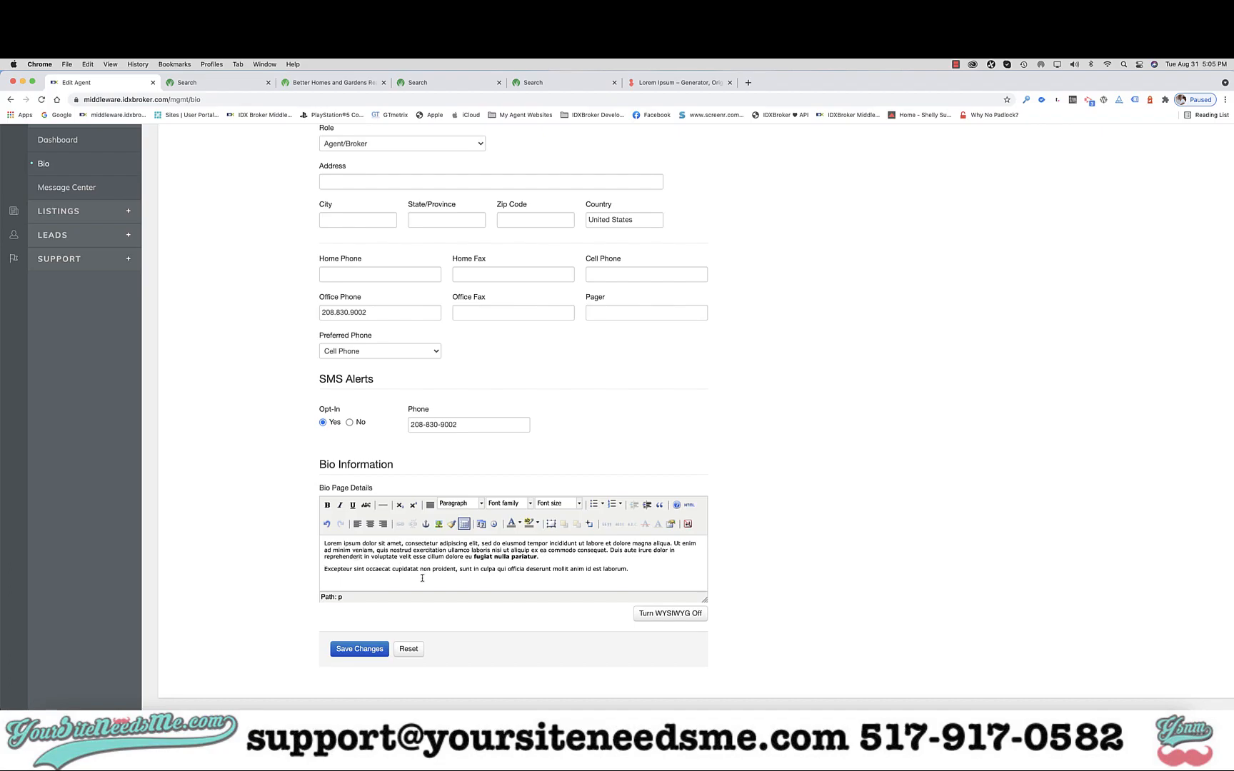
# Step: Try linking 'id est laborum' with target _blank, then cancel the link dialog
pyautogui.moveTo(627, 569); pyautogui.dragTo(586, 569)
pyautogui.click(400, 523)
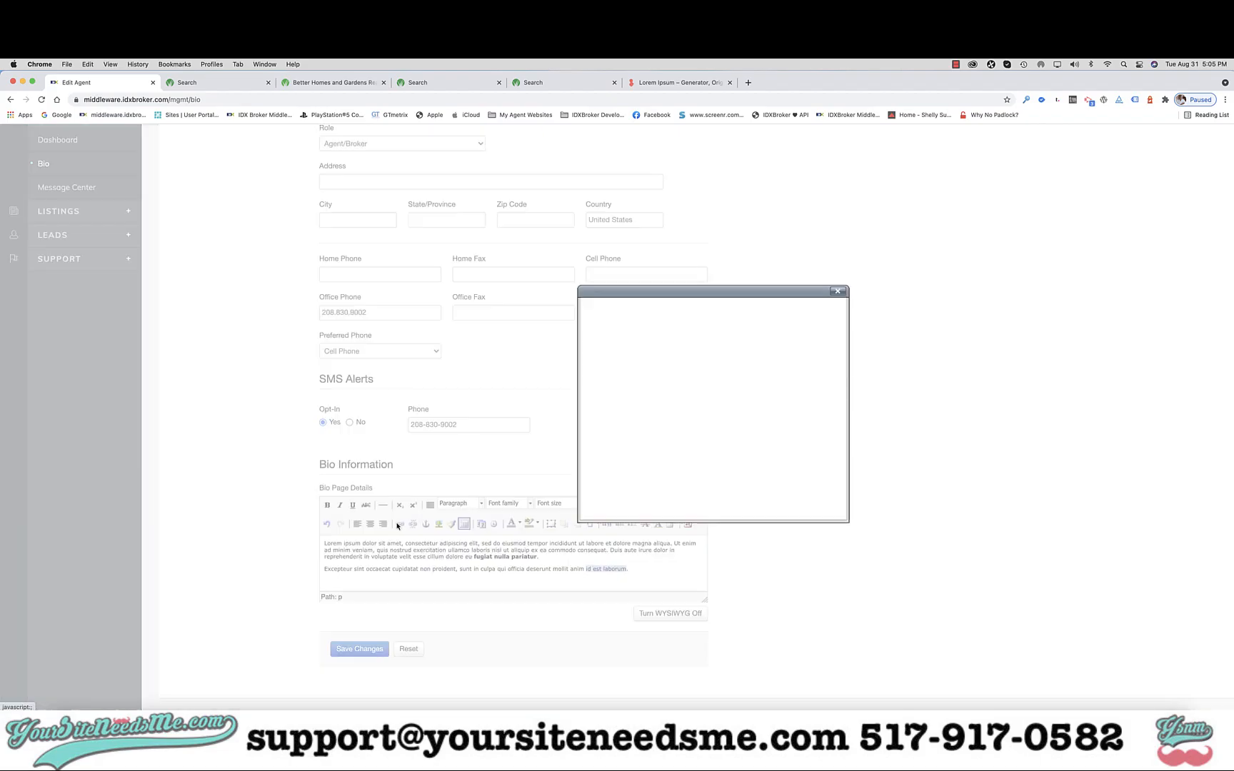
pyautogui.click(677, 361)
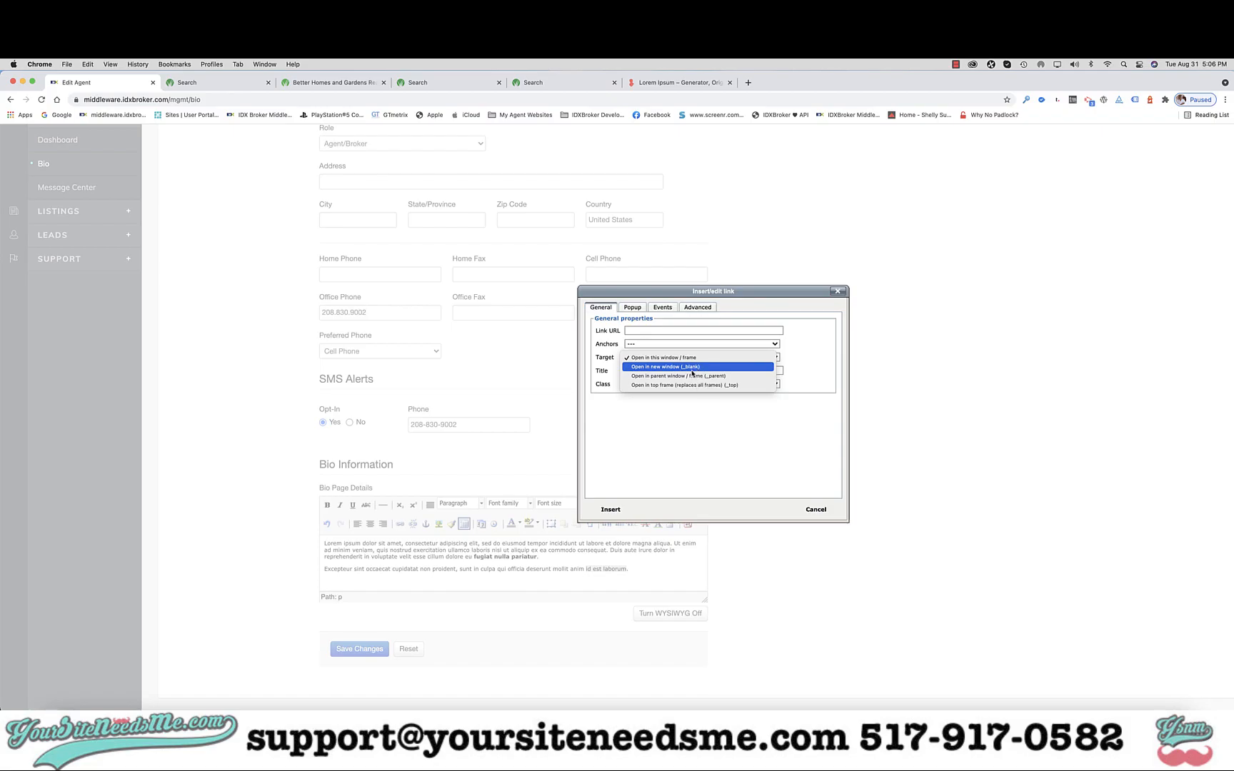
pyautogui.click(700, 367)
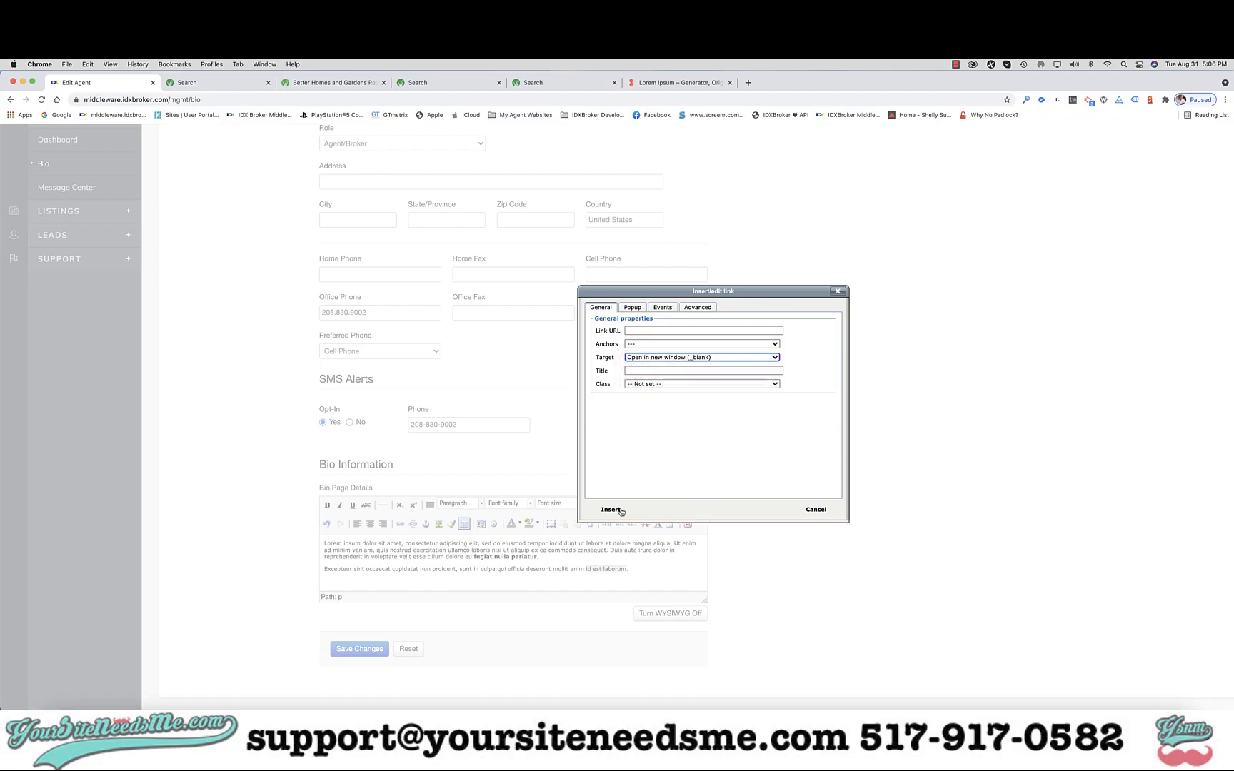
pyautogui.click(815, 510)
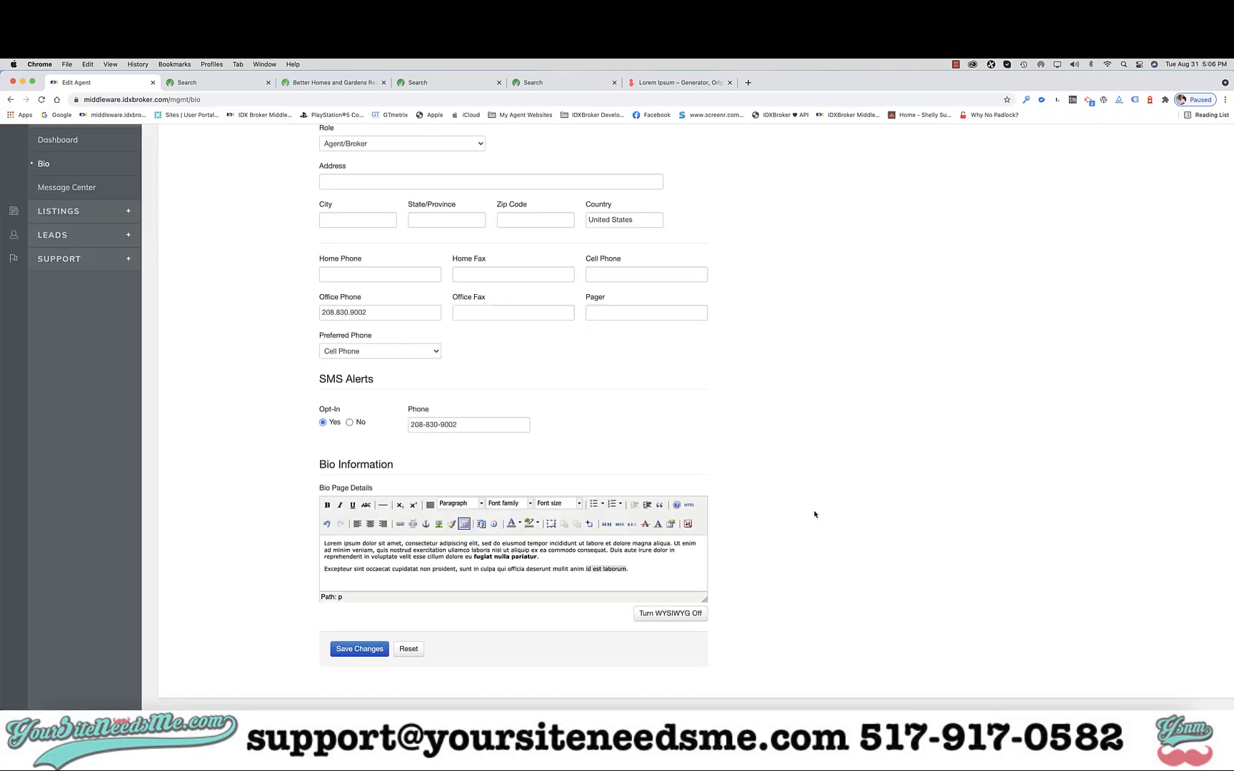
# Step: Save the agent profile changes and switch to the agent's public page
pyautogui.click(360, 649)
pyautogui.click(215, 82)
pyautogui.click(219, 98)
# Step: Reload the live page, then paste a second copy of the bio paragraphs at its end
pyautogui.press('Return')
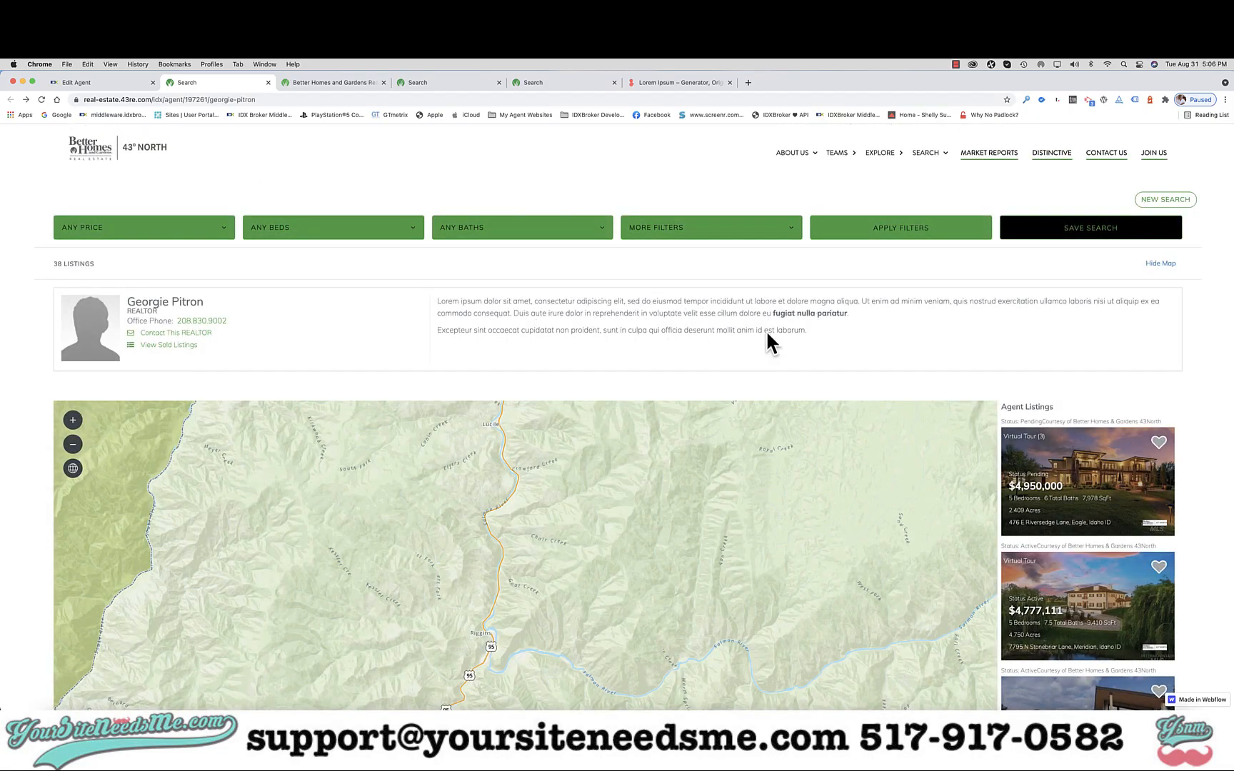
pyautogui.click(118, 83)
pyautogui.click(627, 569)
pyautogui.press('super+a')
pyautogui.press('super+c')
pyautogui.click(628, 569)
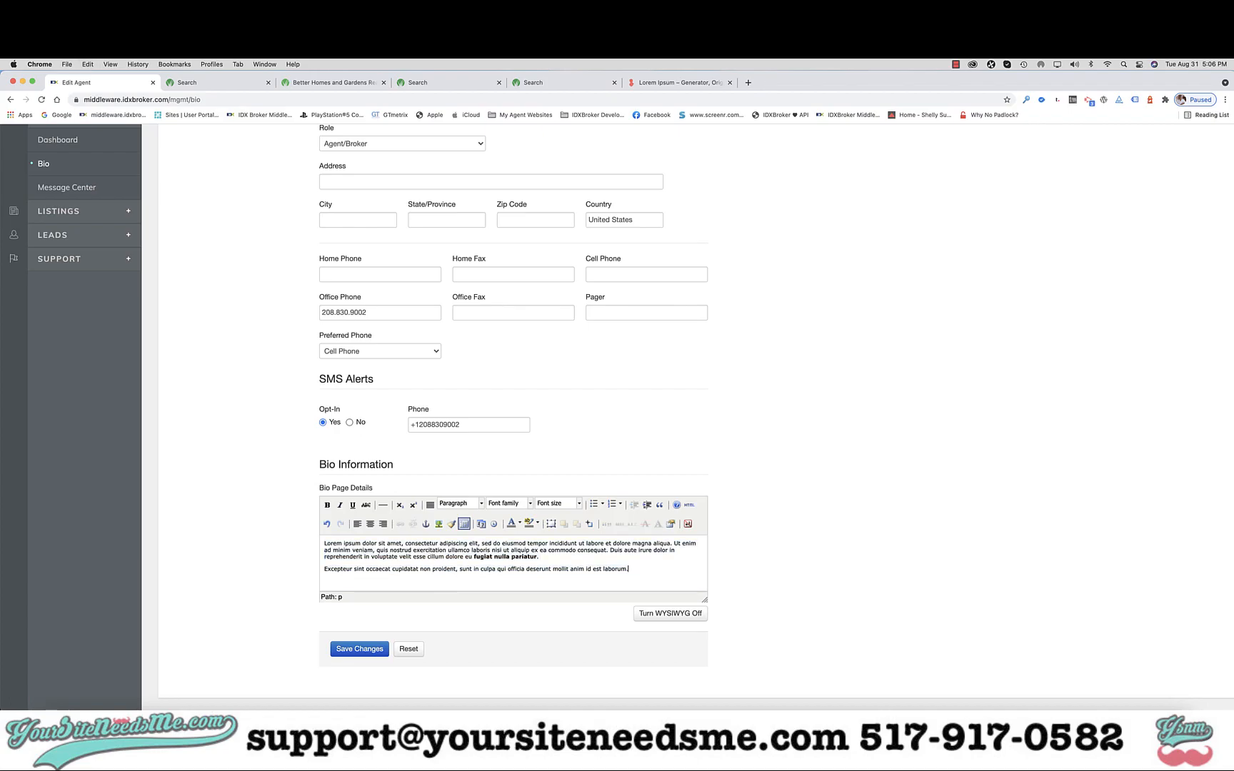
pyautogui.press('super+v')
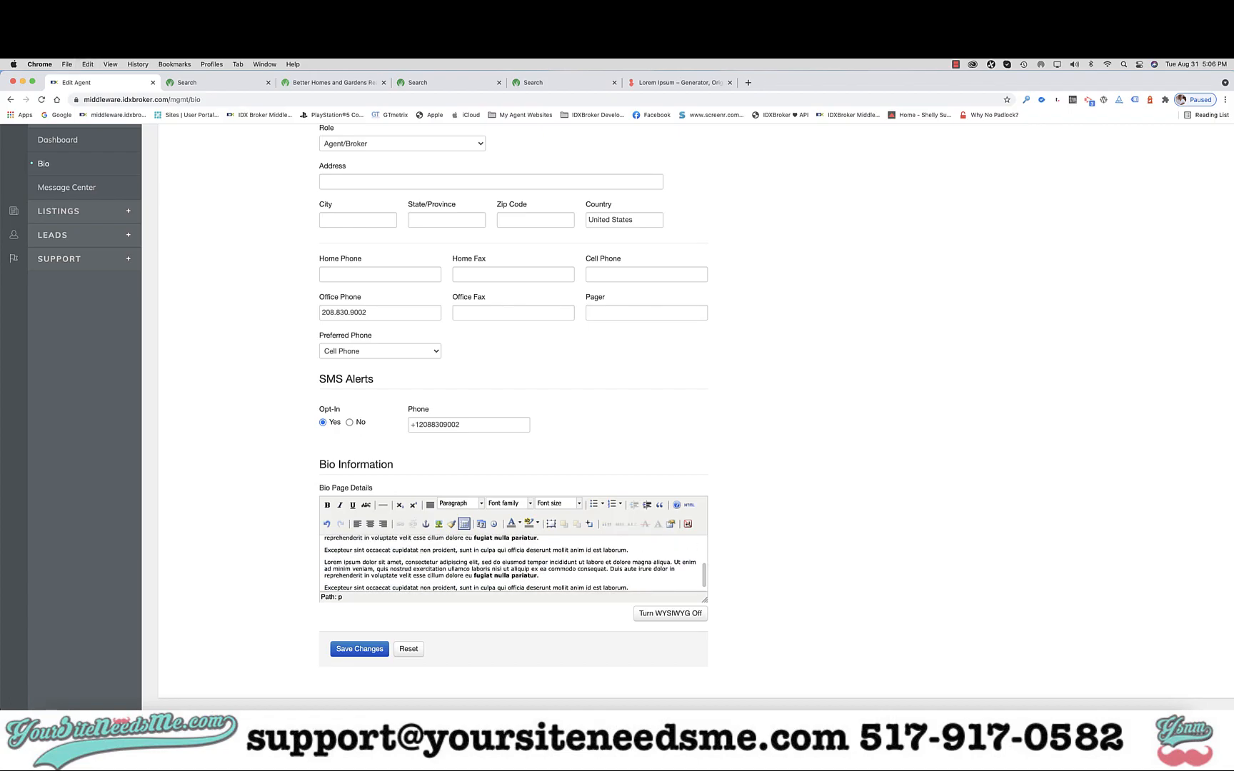
# Step: Save the lengthened bio and switch to the agent's public page
pyautogui.click(360, 648)
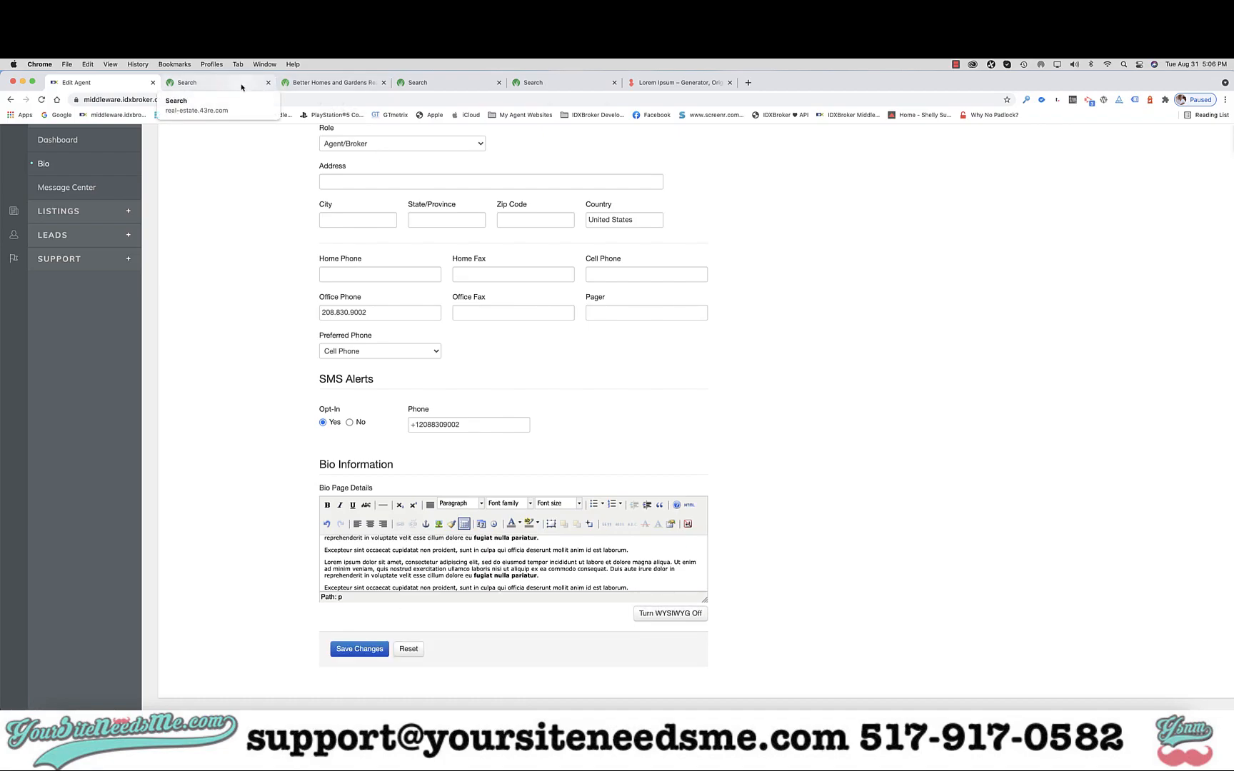
pyautogui.click(359, 649)
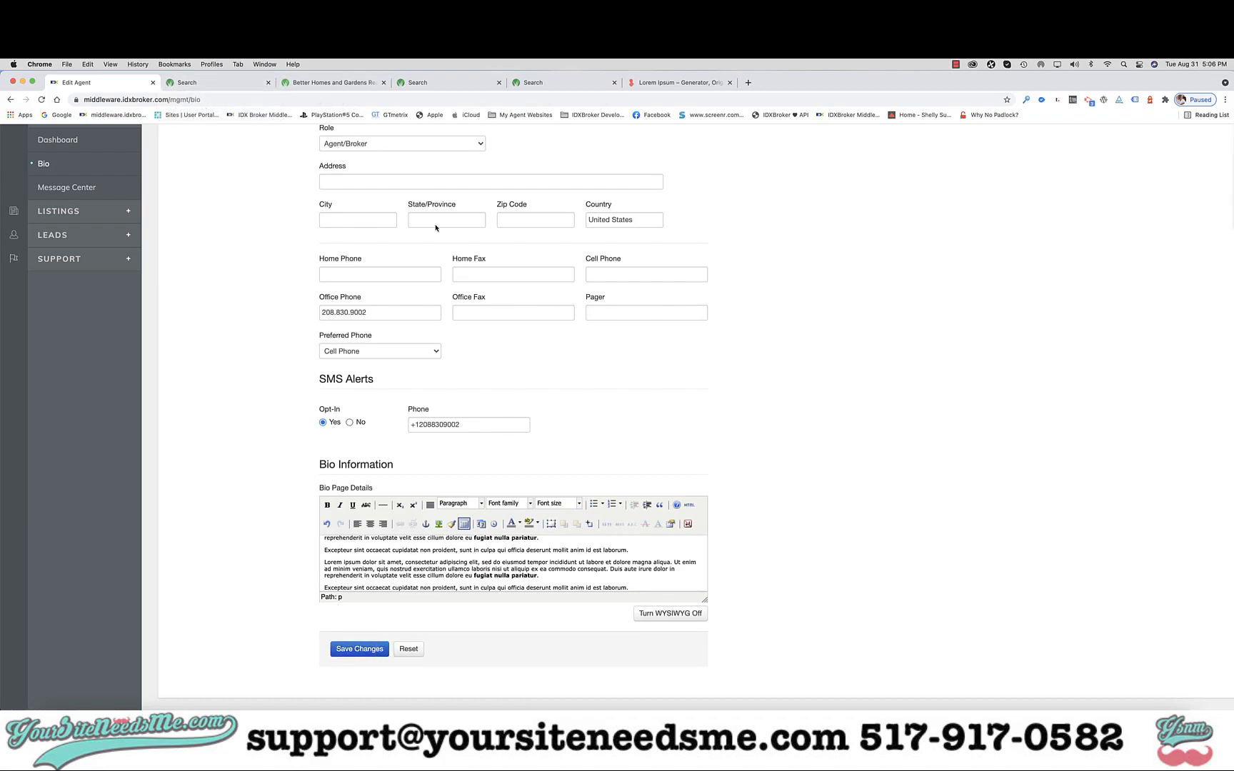
pyautogui.click(214, 83)
pyautogui.press('super+r')
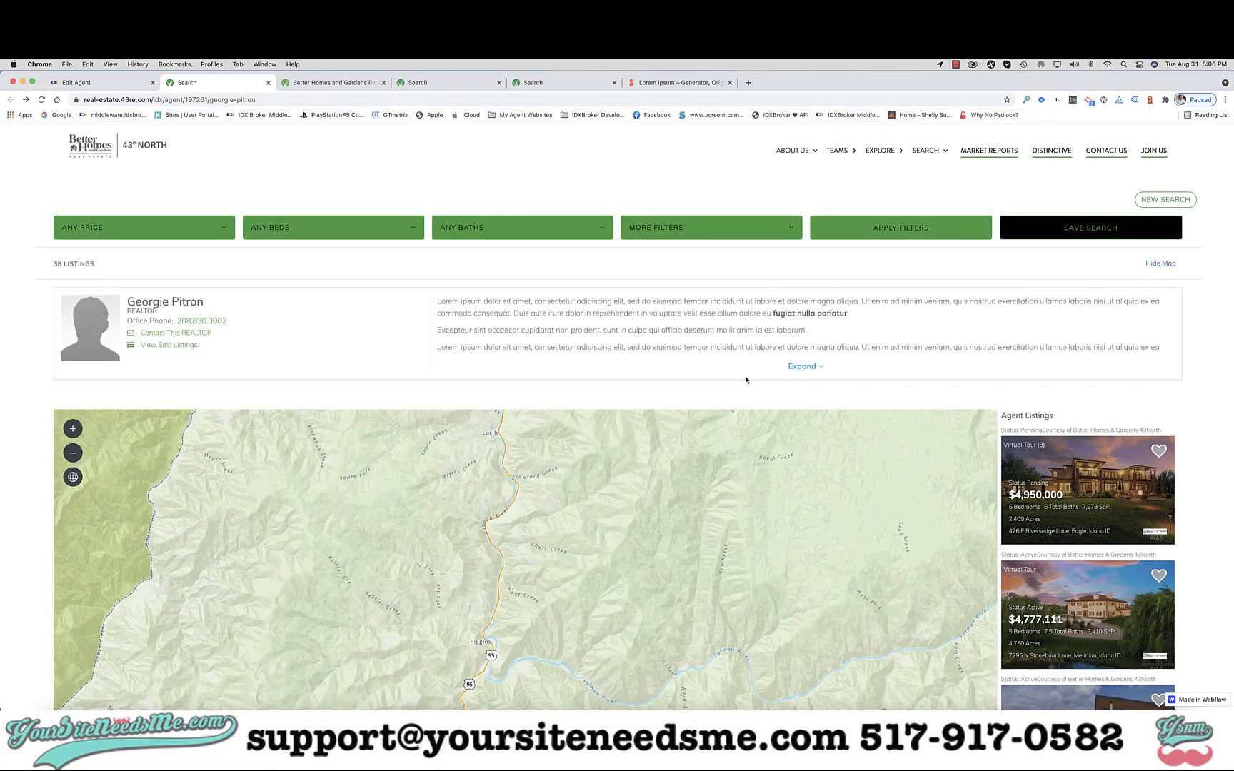
pyautogui.click(803, 367)
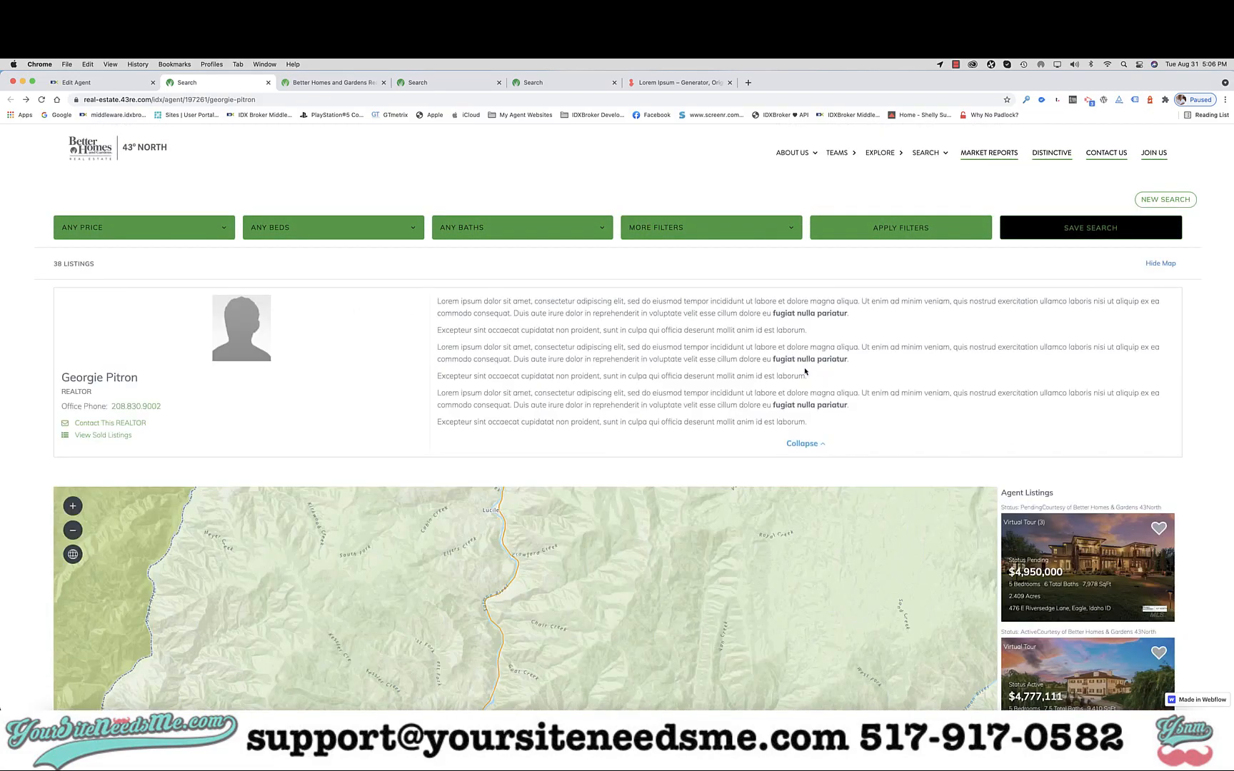
pyautogui.click(801, 443)
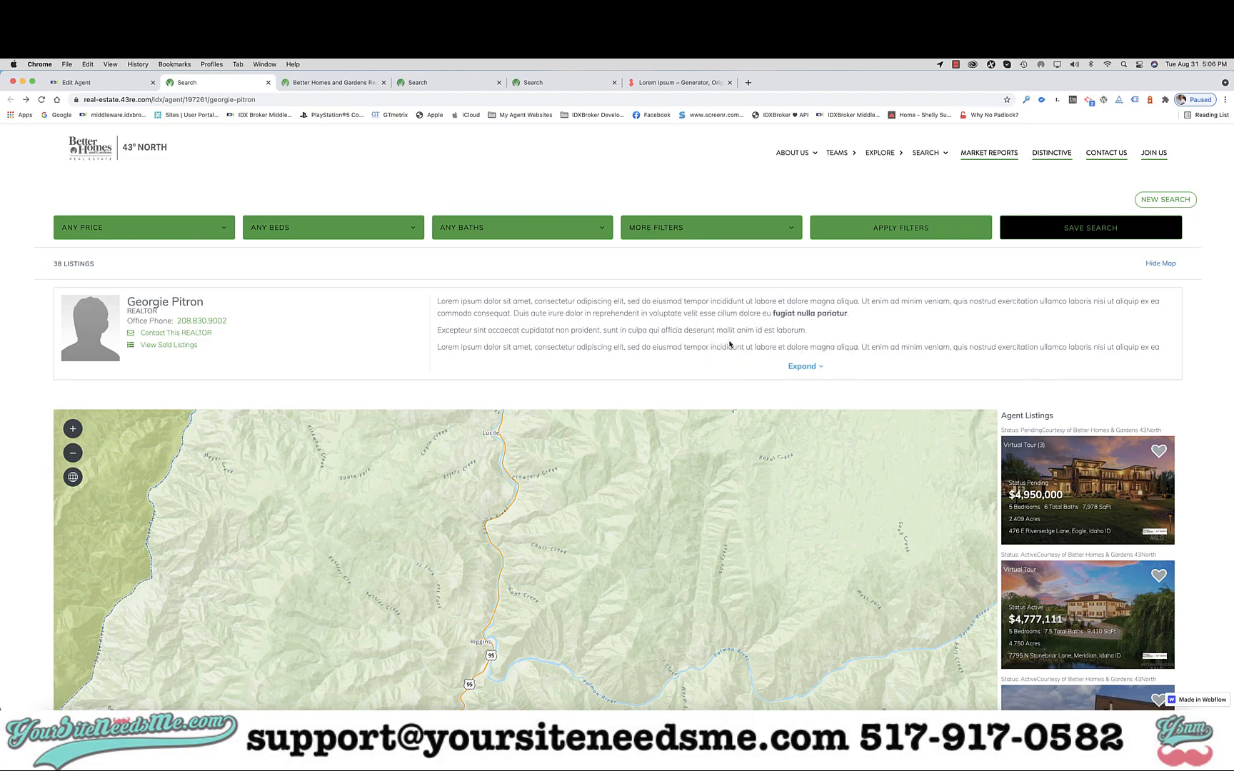
pyautogui.scroll(-4, 650, 372)
pyautogui.scroll(4, 650, 372)
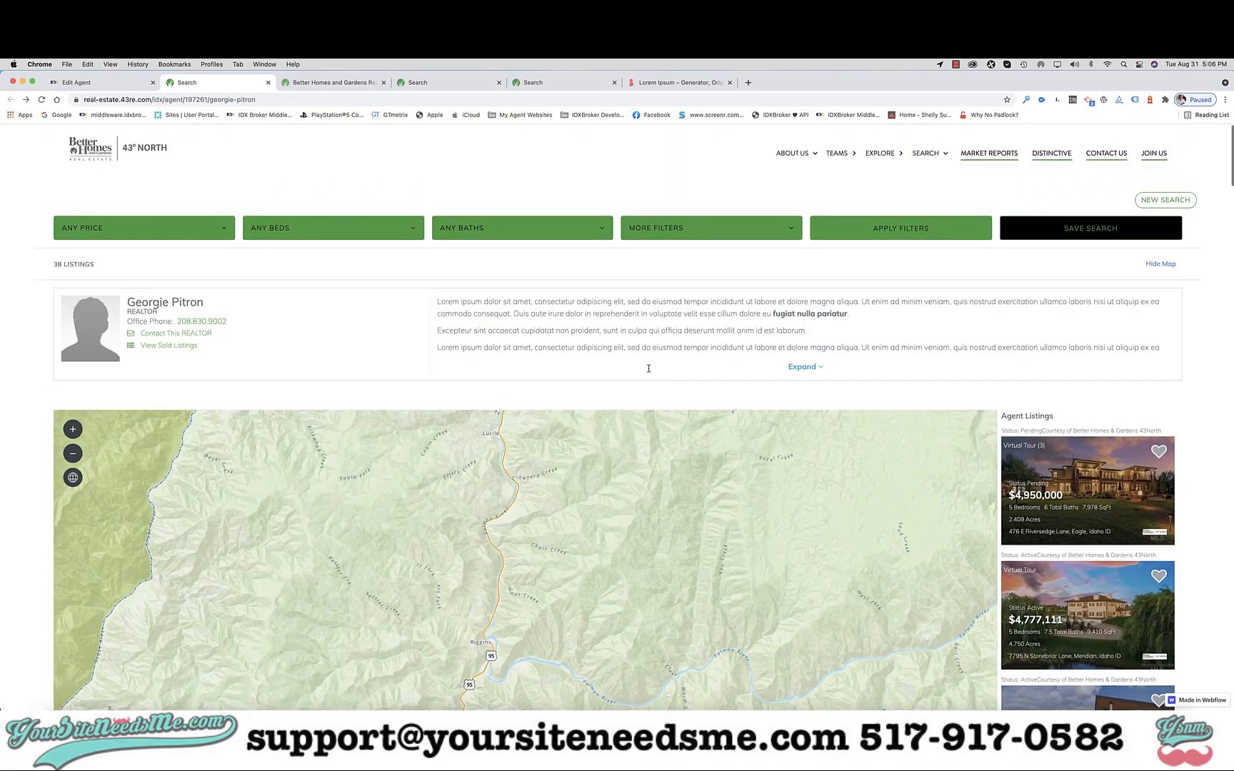
pyautogui.click(100, 82)
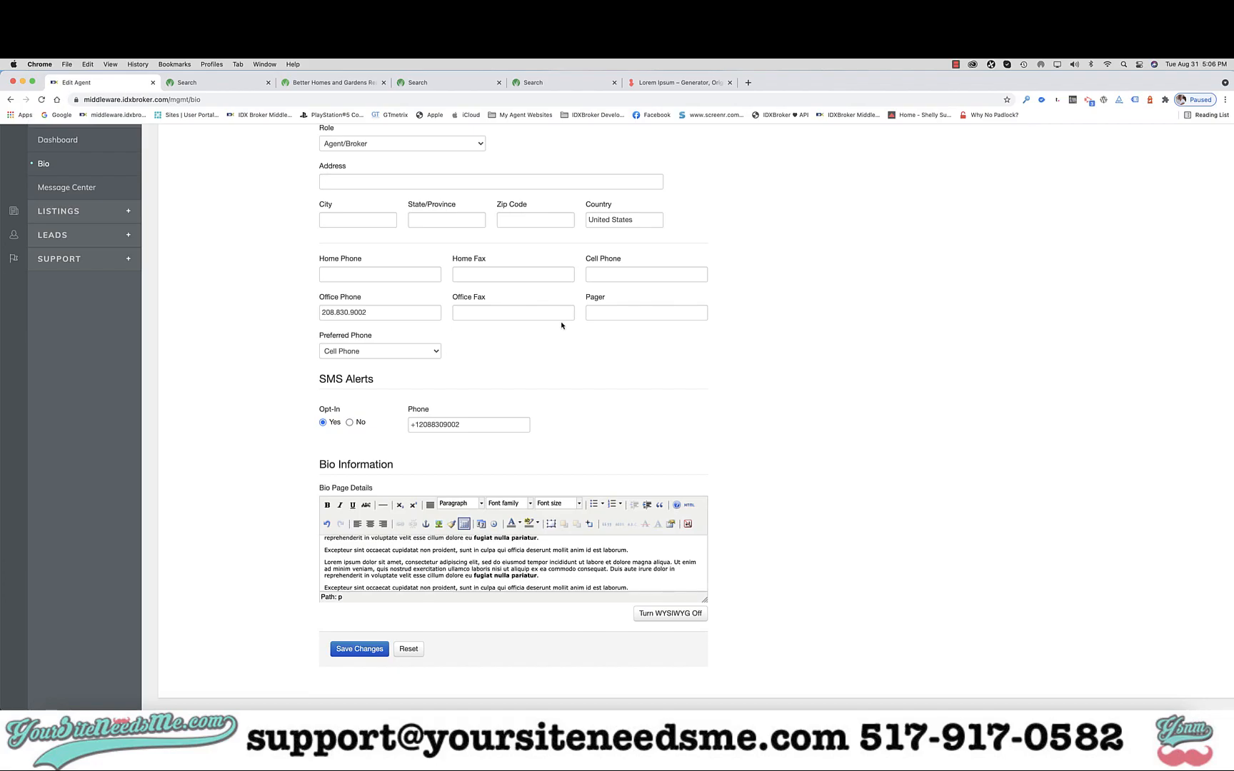
# Step: Open the agent's Photo section and cancel the upload dialog without choosing a file
pyautogui.scroll(6, 561, 326)
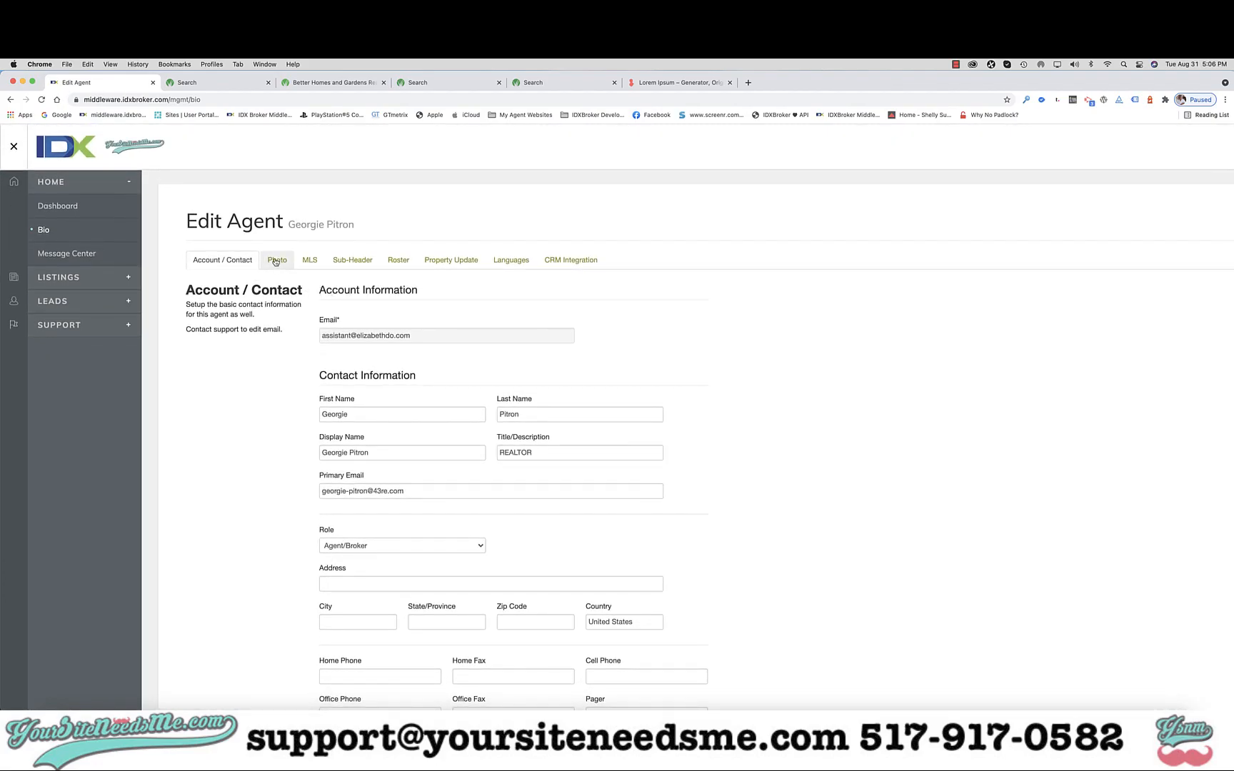
pyautogui.click(276, 260)
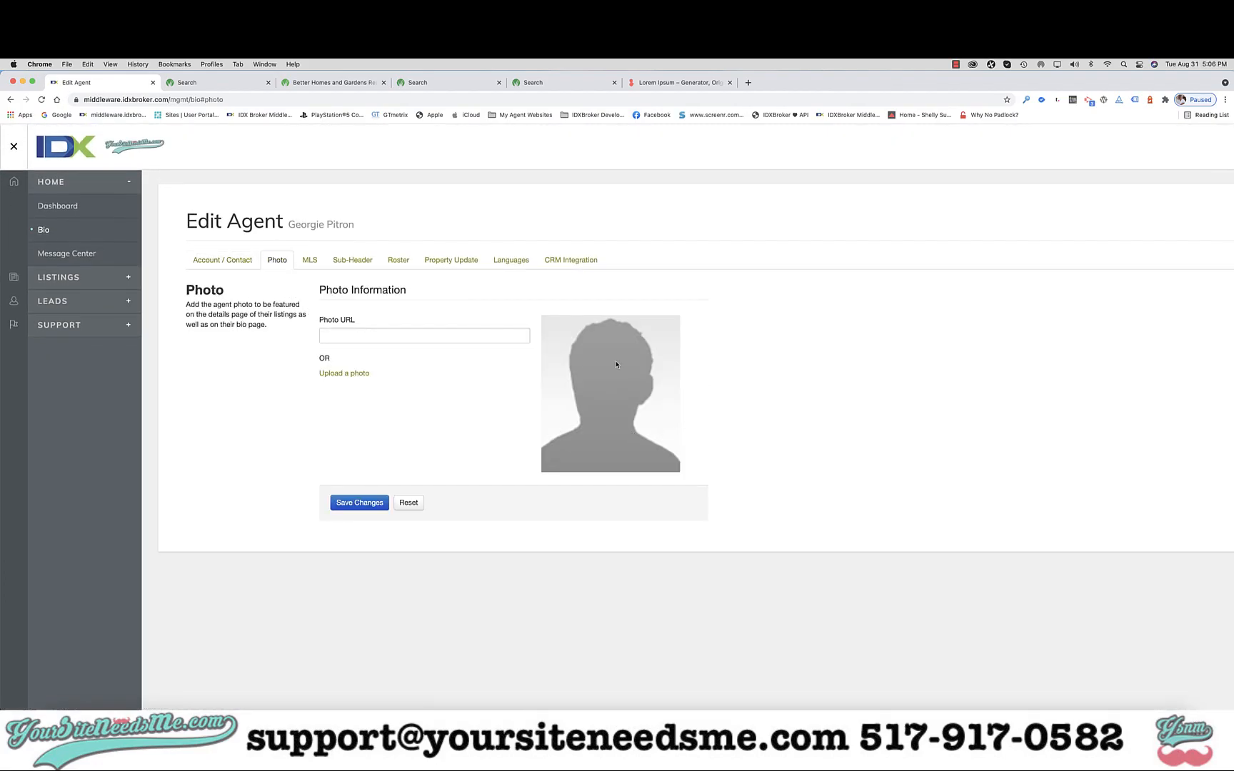
pyautogui.click(345, 375)
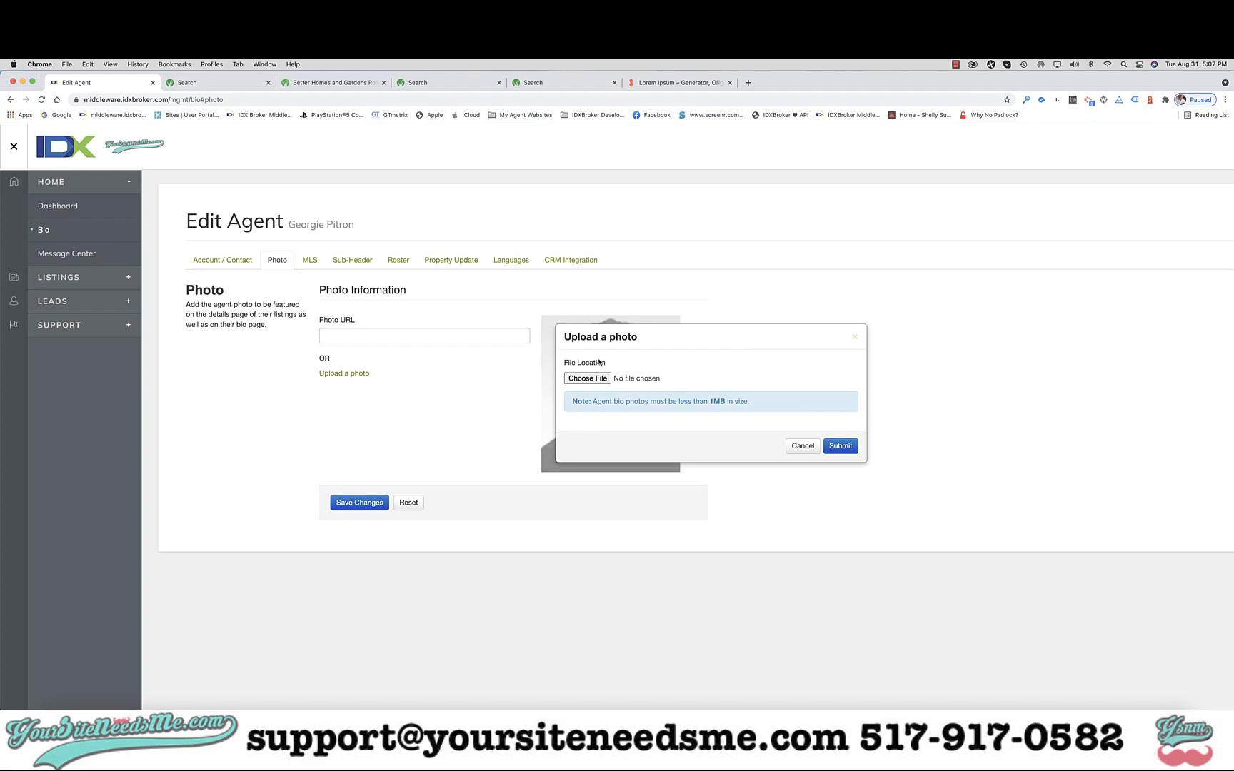
pyautogui.click(800, 445)
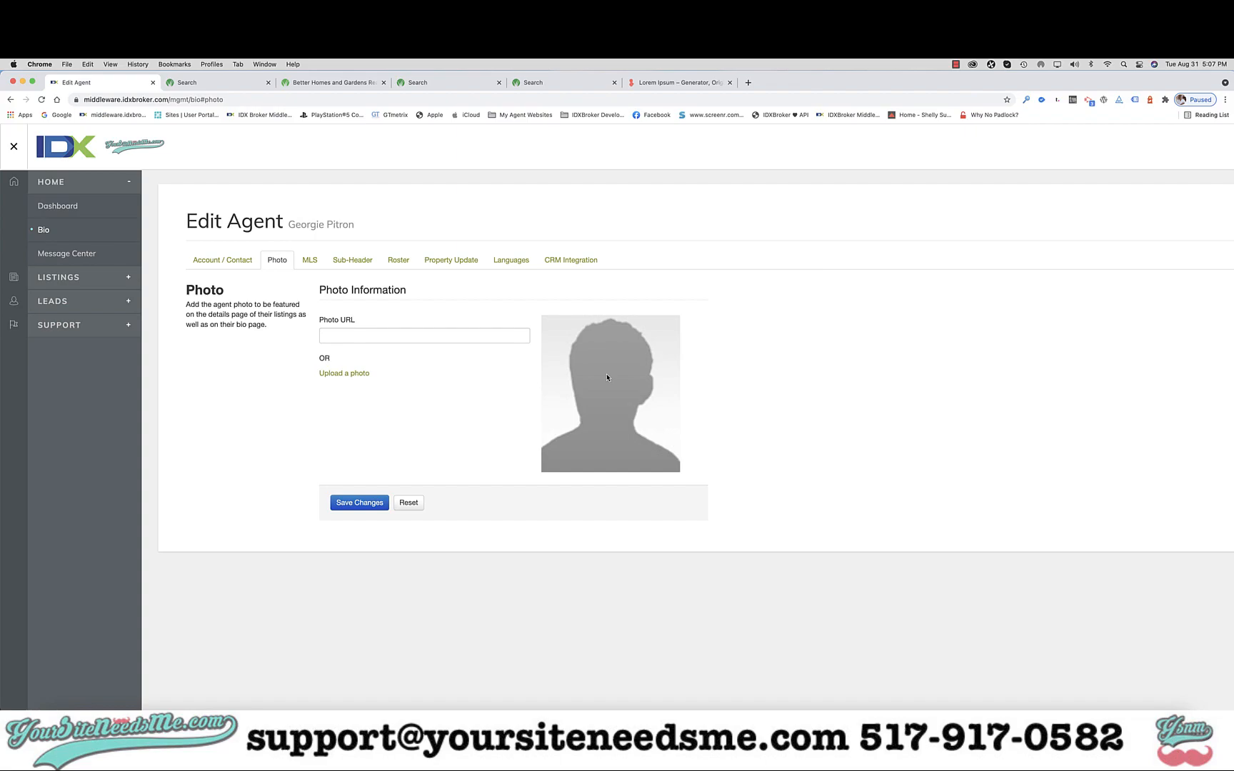
pyautogui.click(327, 334)
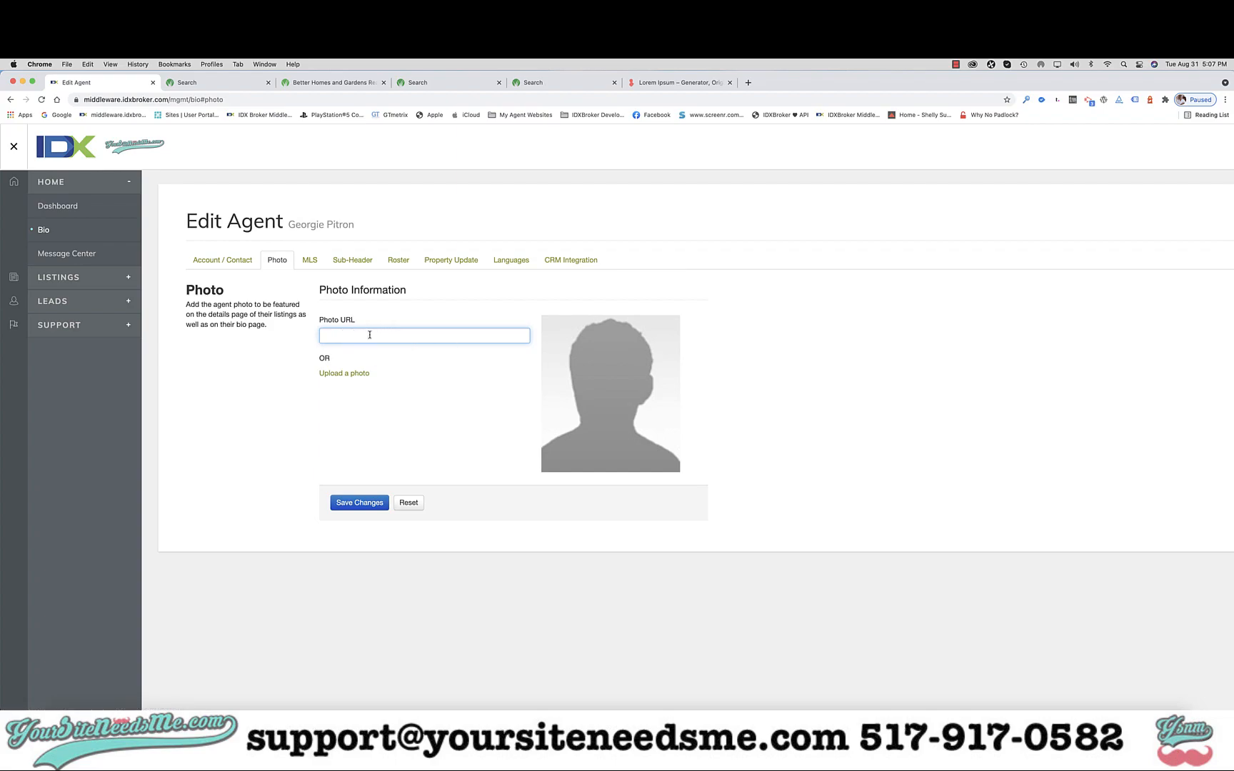
# Step: Return to Account / Contact, scroll to the saved bio, and stop the recording
pyautogui.click(235, 261)
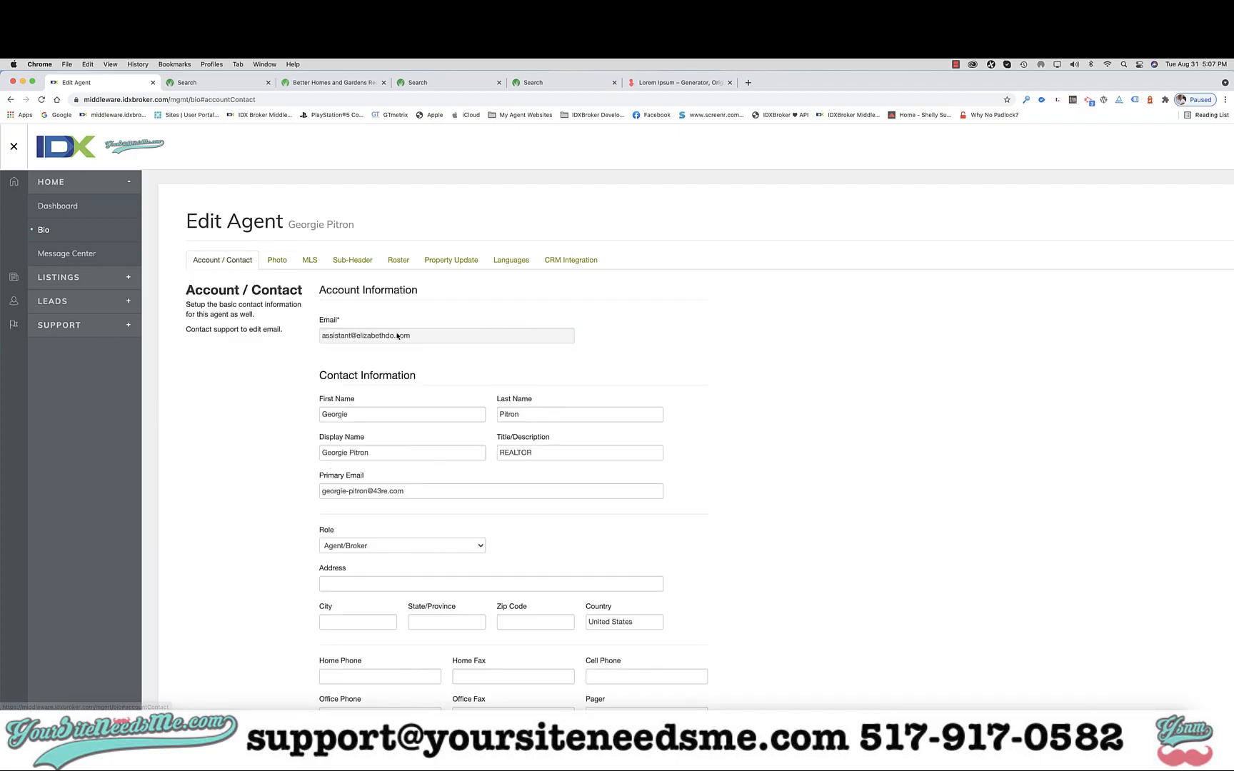
pyautogui.scroll(-5, 532, 468)
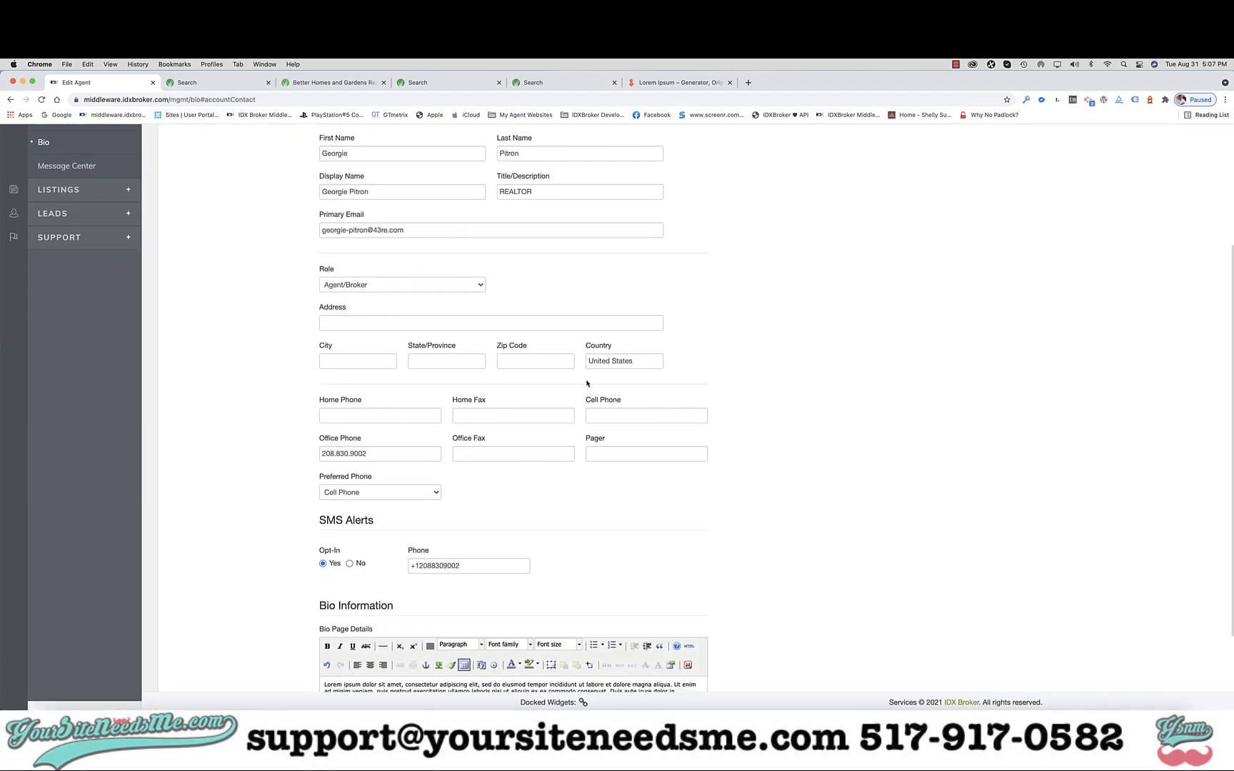
pyautogui.scroll(-4, 409, 355)
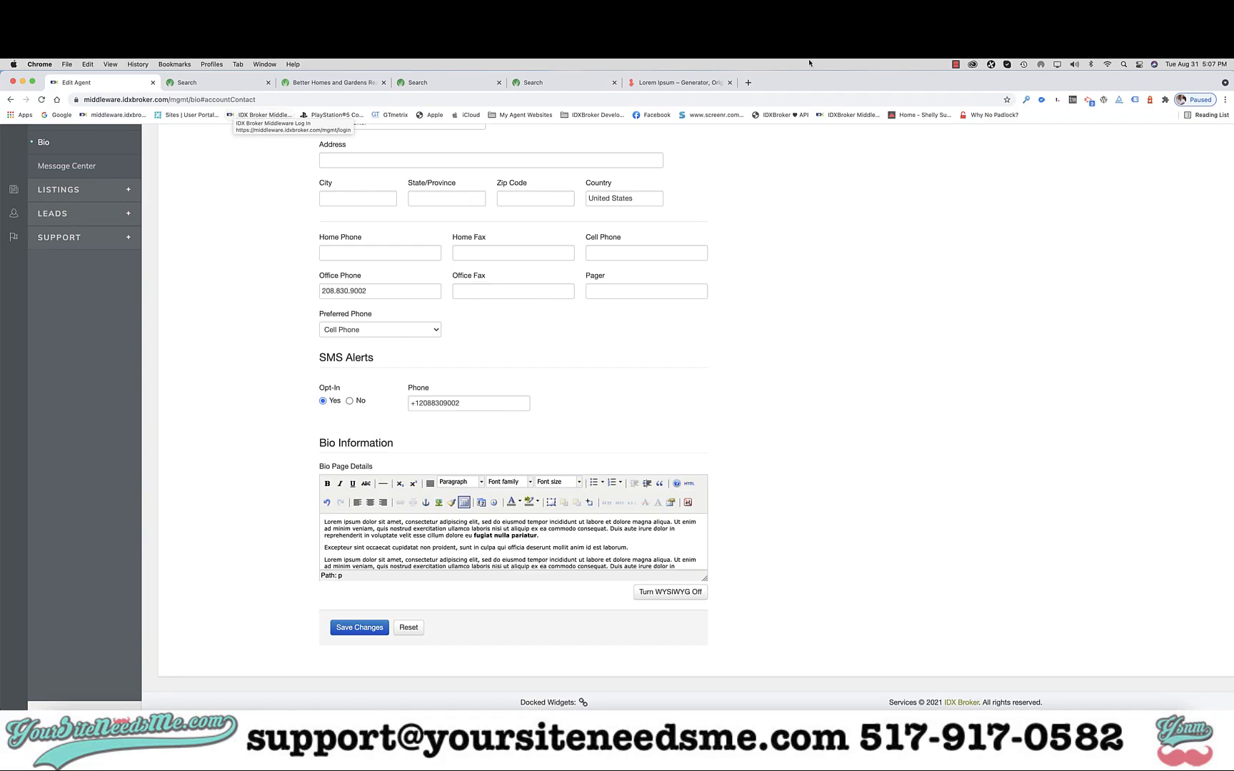
pyautogui.click(955, 67)
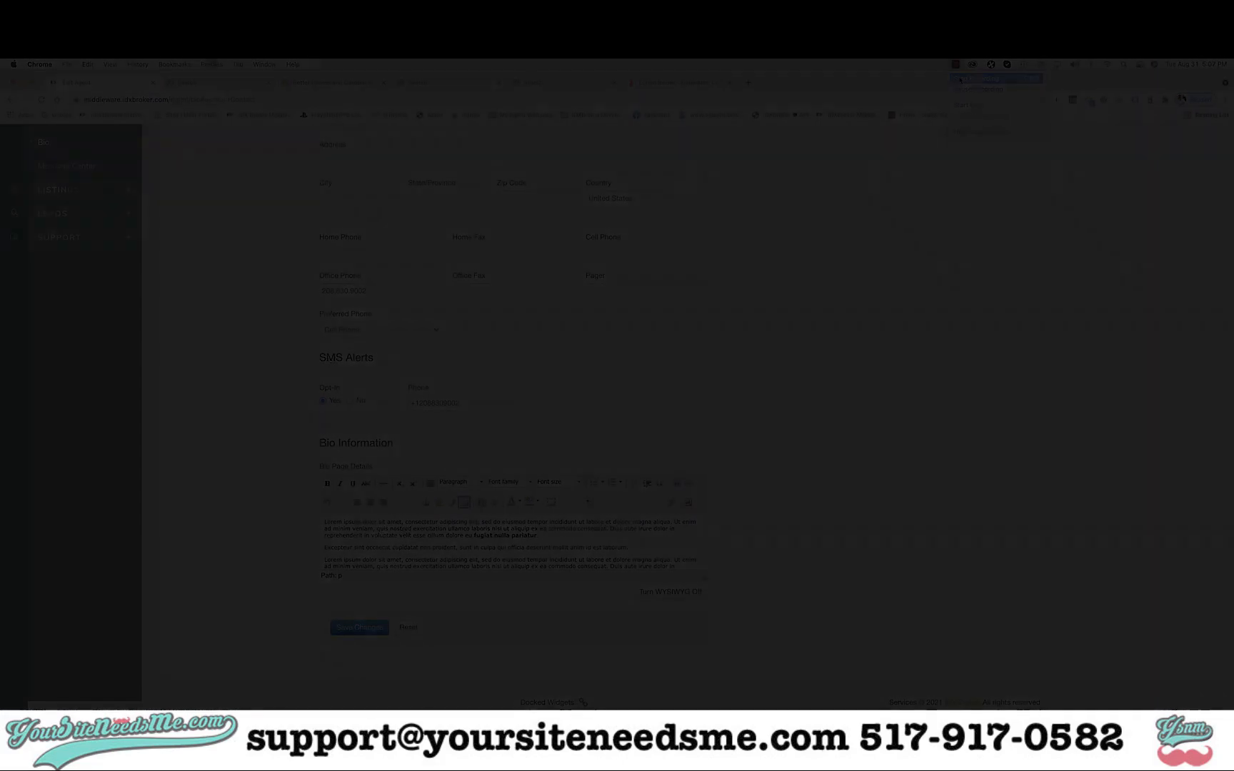